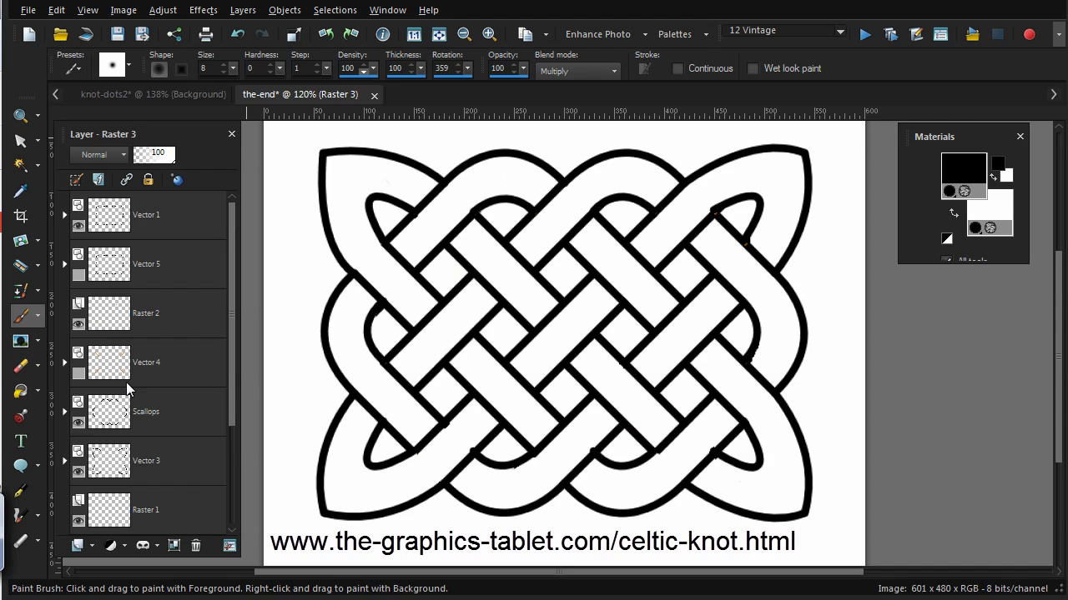
Switch to the knot-dots2 image and display the grid over its canvas
{"action": "left_click", "coordinate": [154, 94]}
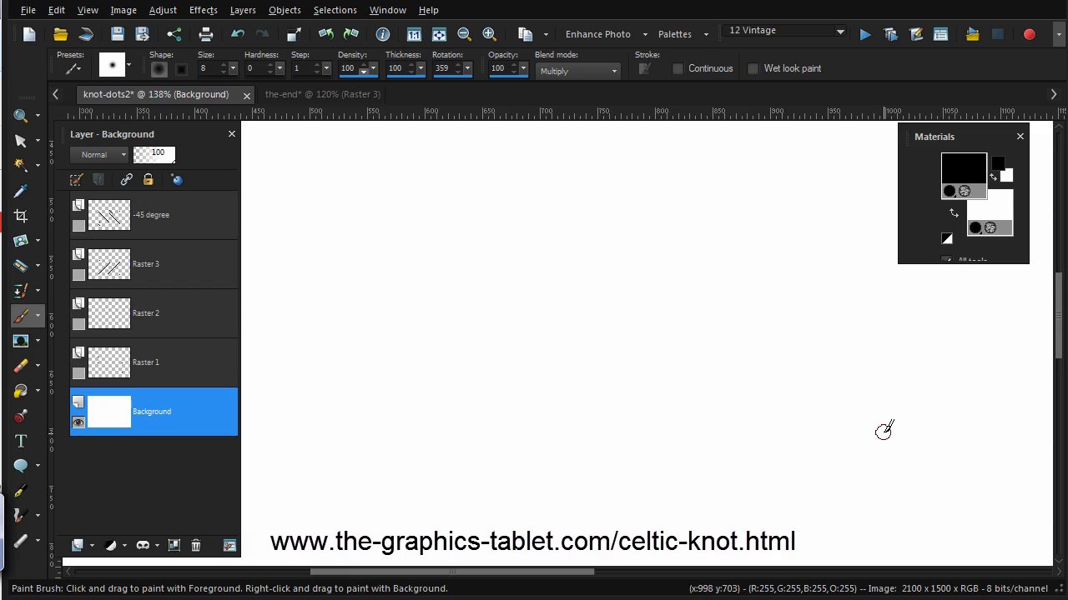
{"action": "left_click", "coordinate": [22, 115]}
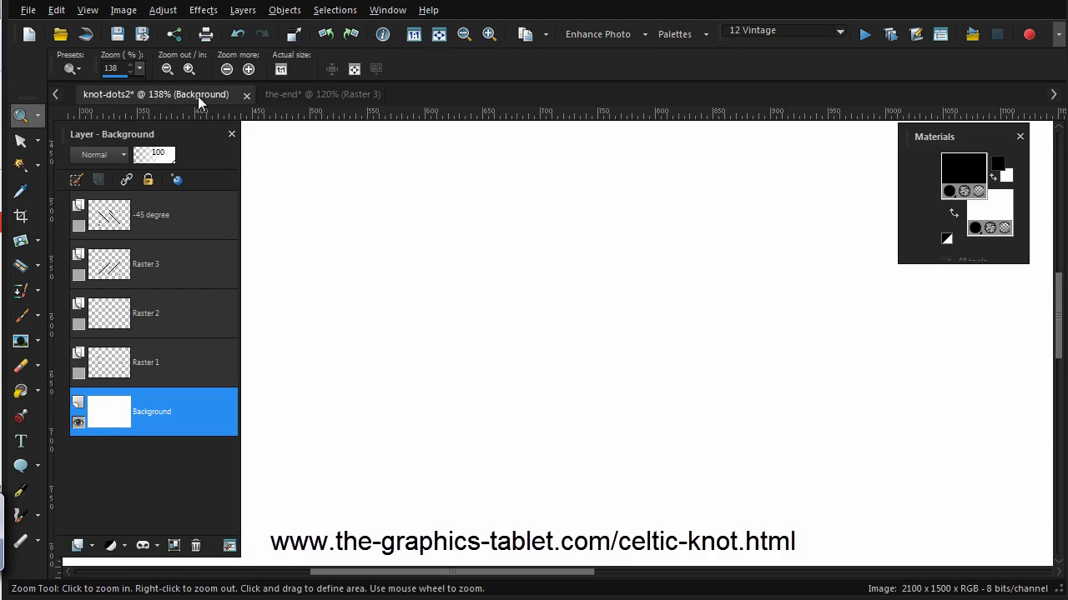
{"action": "left_click", "coordinate": [164, 69]}
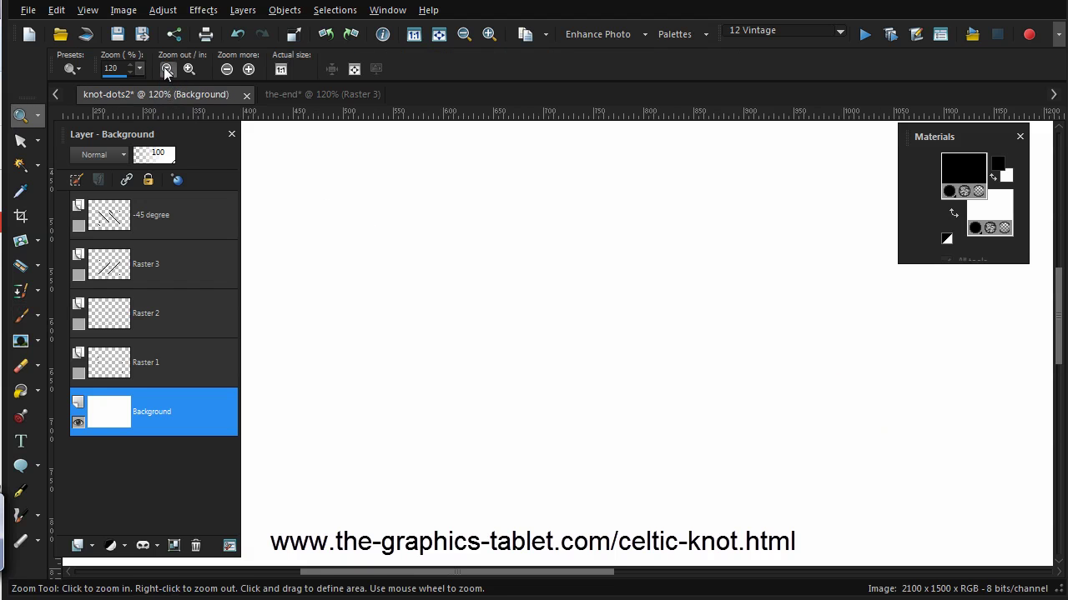
{"action": "left_click", "coordinate": [166, 69]}
{"action": "left_click", "coordinate": [166, 69]}
{"action": "left_click", "coordinate": [166, 69]}
{"action": "left_click", "coordinate": [166, 69]}
{"action": "left_click", "coordinate": [166, 70]}
{"action": "left_click", "coordinate": [166, 69]}
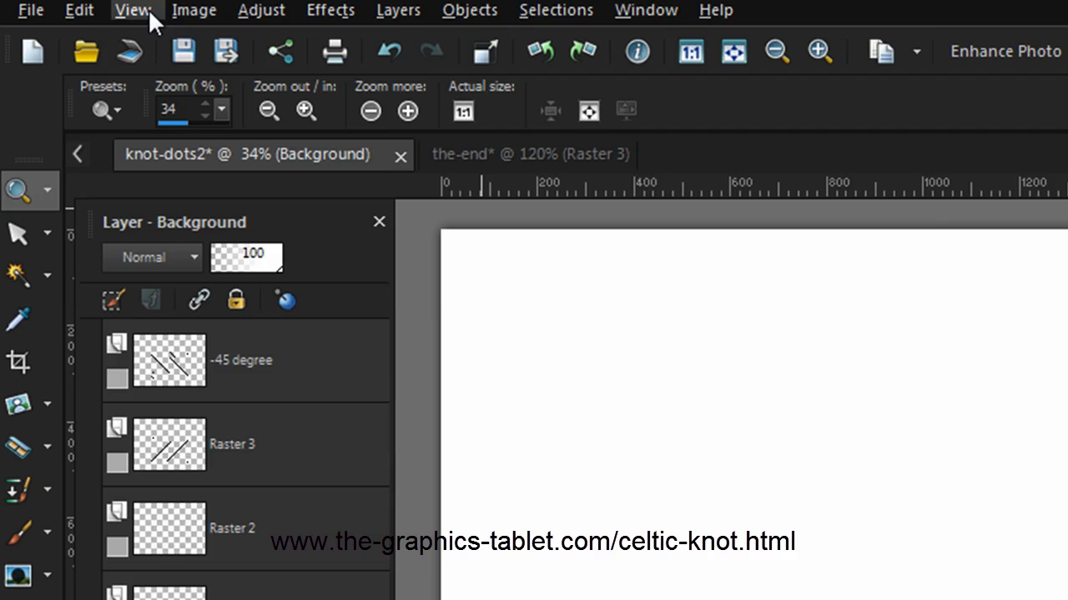
{"action": "left_click", "coordinate": [148, 8]}
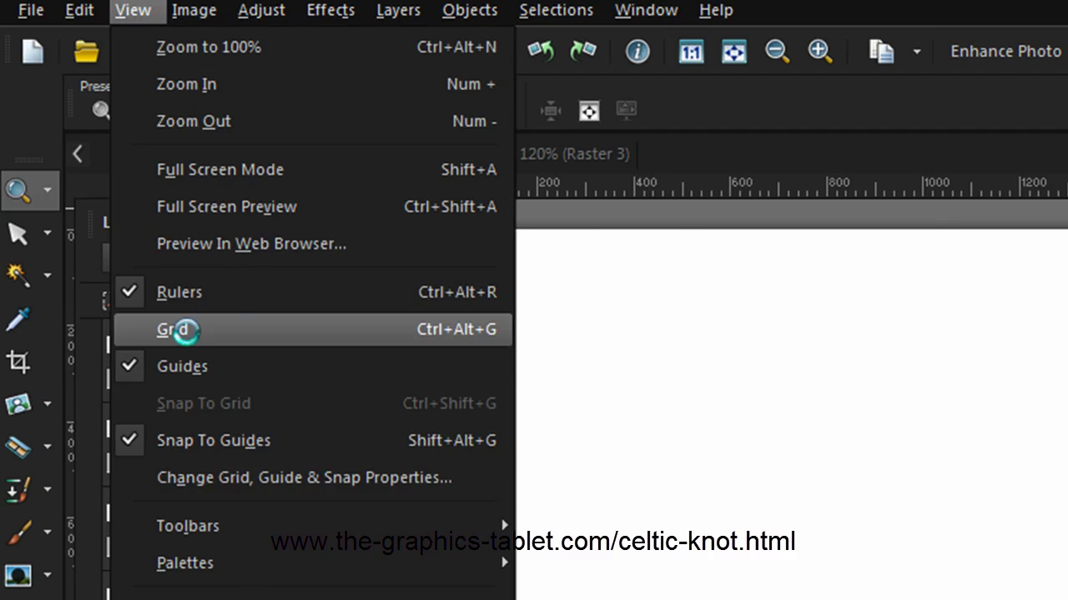
{"action": "left_click", "coordinate": [183, 331]}
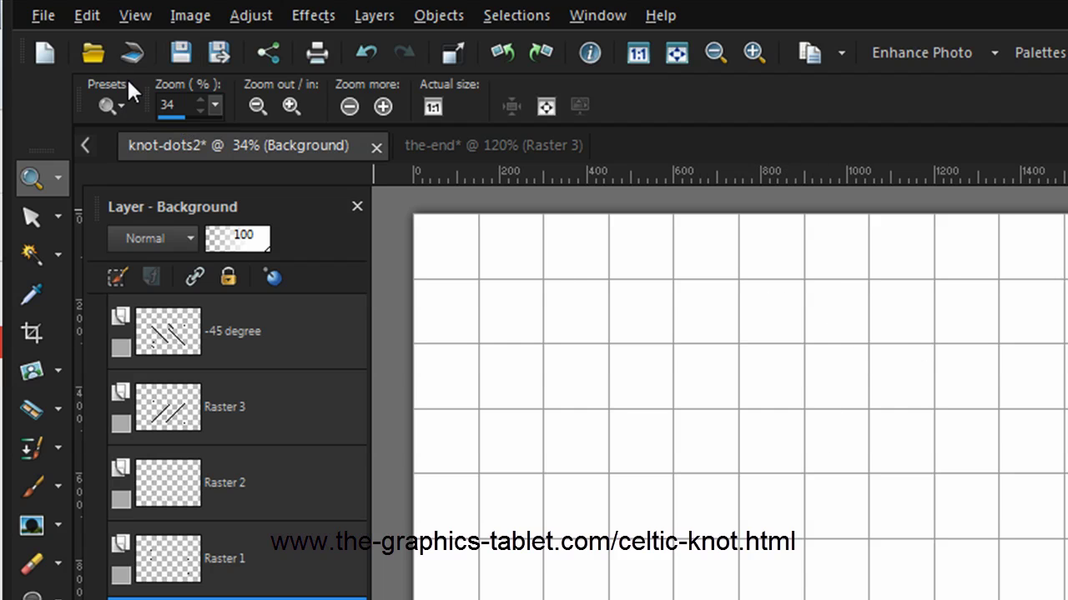
Set the current image's horizontal and vertical grid spacing to 0.250 inches
{"action": "left_click", "coordinate": [132, 13]}
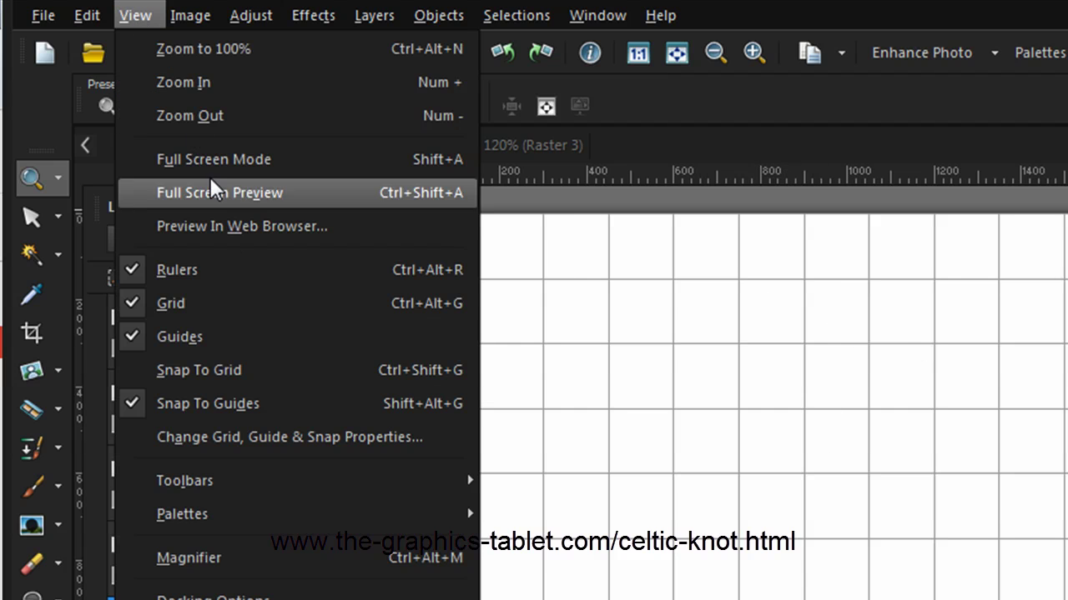
{"action": "left_click", "coordinate": [227, 440]}
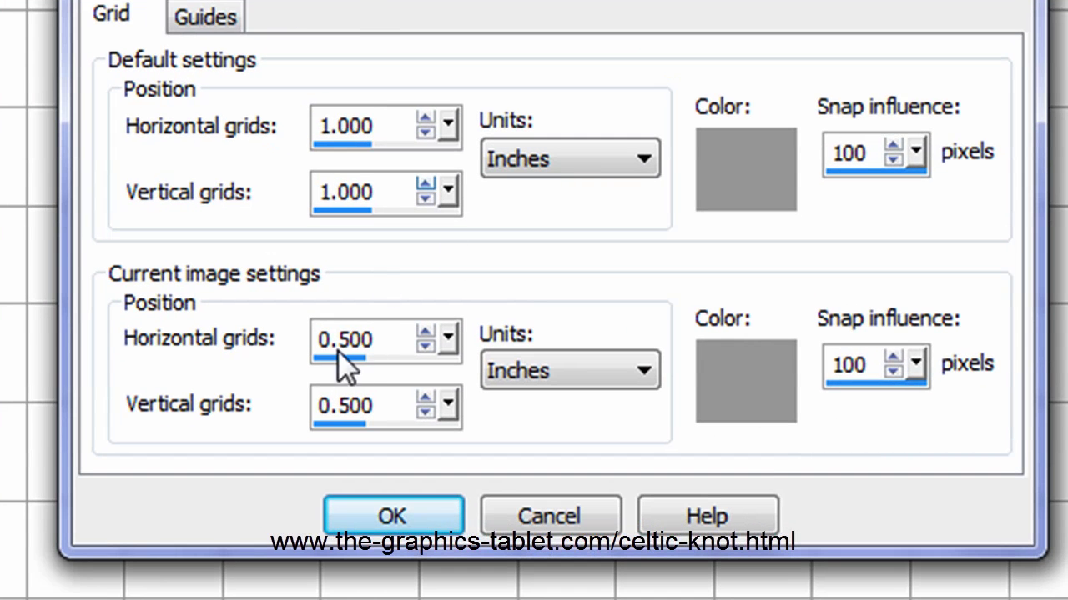
{"action": "left_click", "coordinate": [340, 338]}
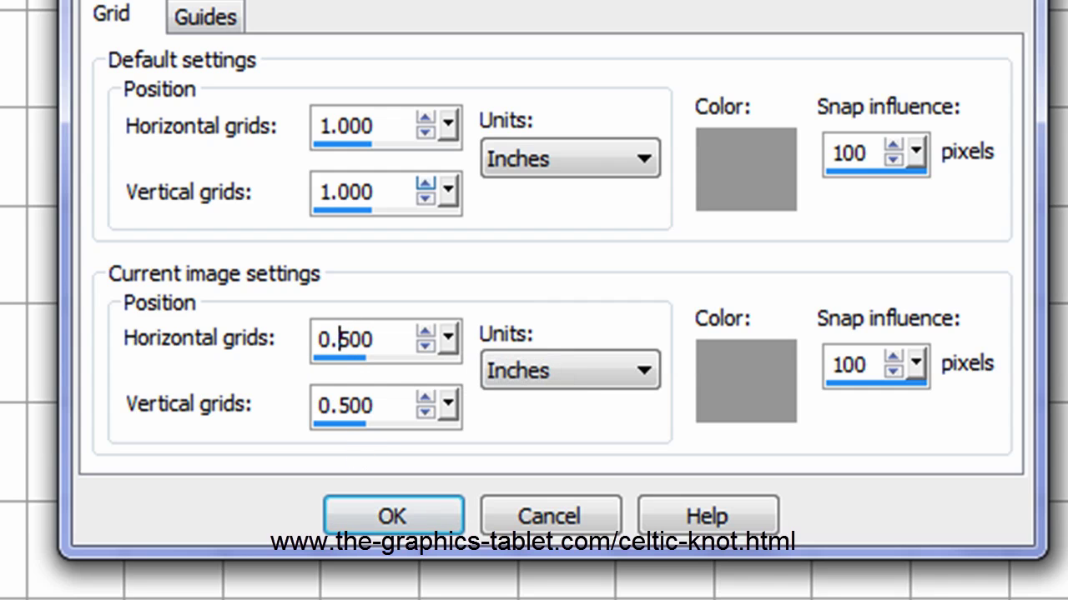
{"action": "type", "text": "2"}
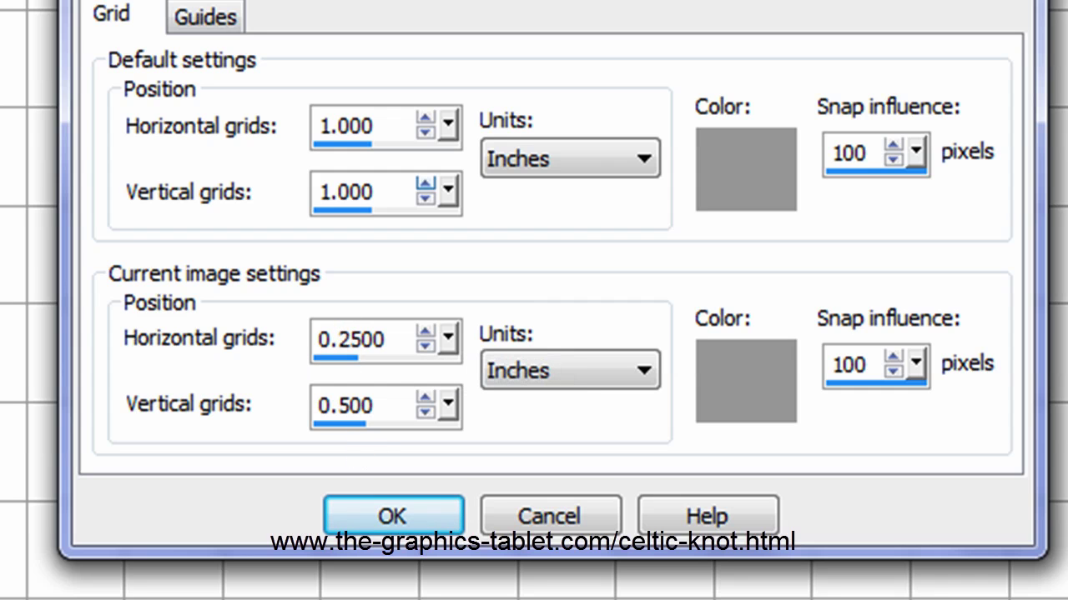
{"action": "left_click", "coordinate": [342, 410]}
{"action": "type", "text": "2"}
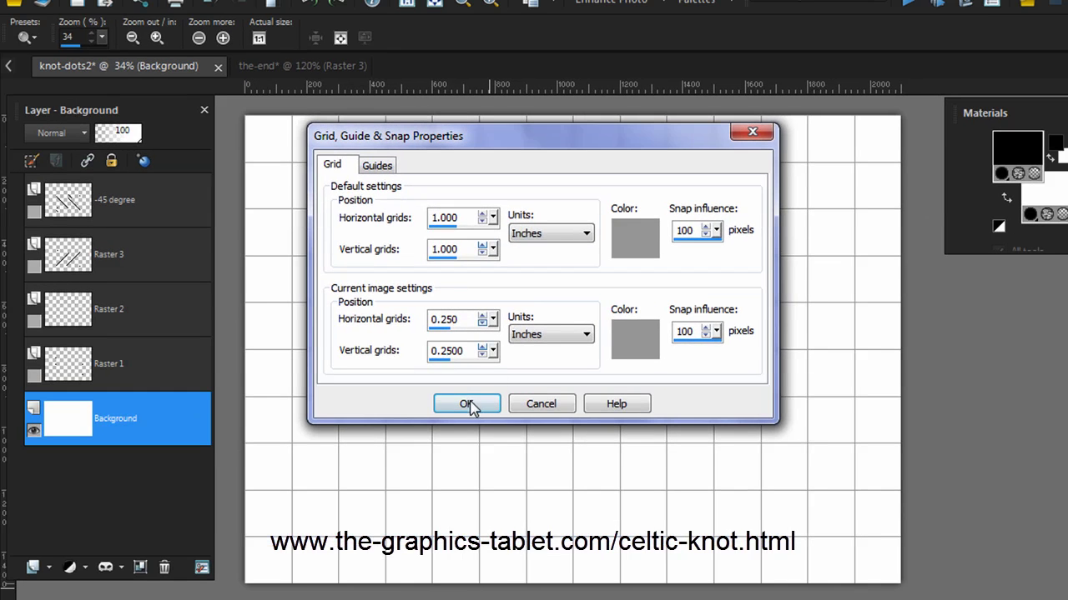
{"action": "left_click", "coordinate": [466, 405]}
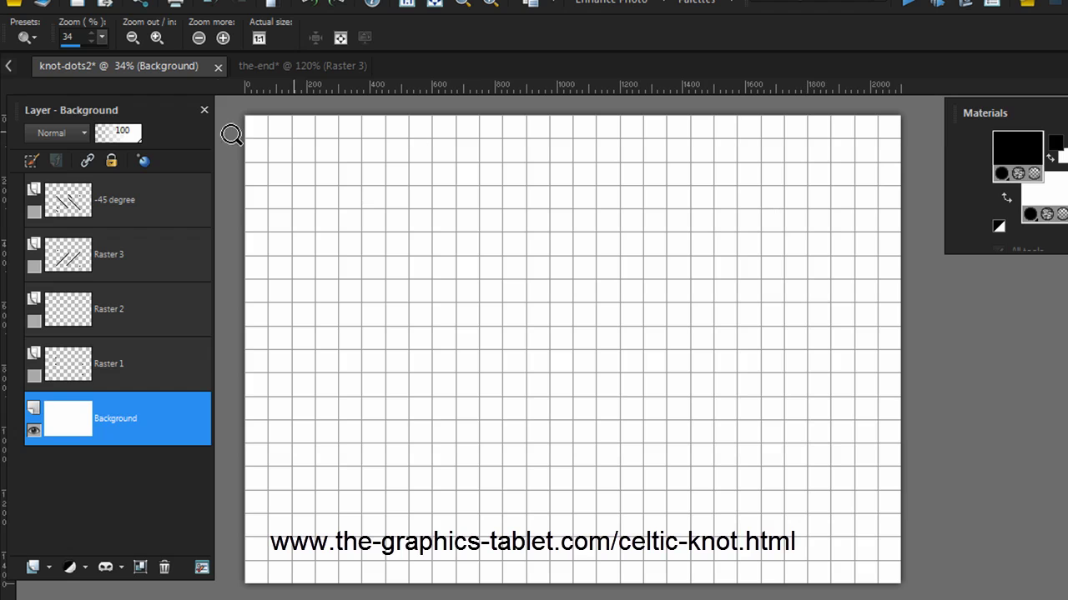
Show the Raster 1 and Raster 2 layers and rename them "Outside dots" and "Inside dots"
{"action": "mouse_move", "coordinate": [81, 352]}
{"action": "left_click", "coordinate": [106, 369]}
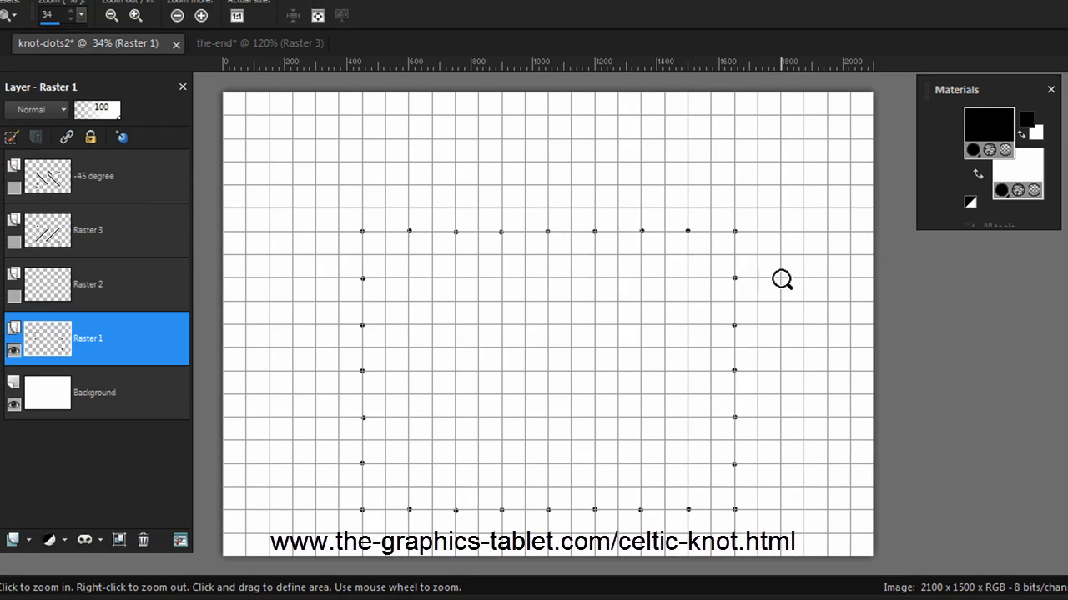
{"action": "double_click", "coordinate": [93, 348]}
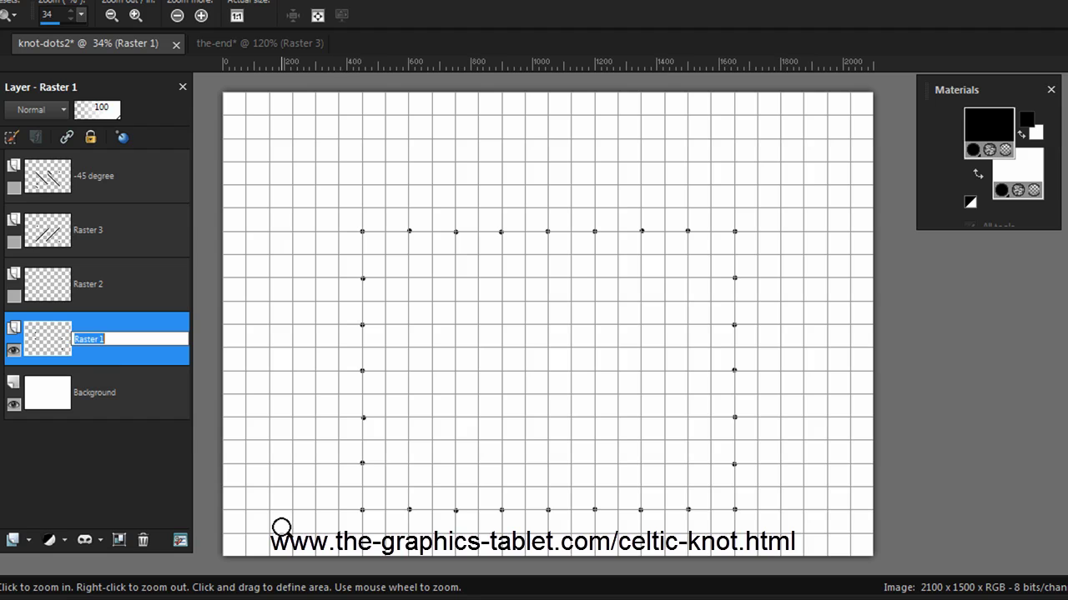
{"action": "type", "text": "c"}
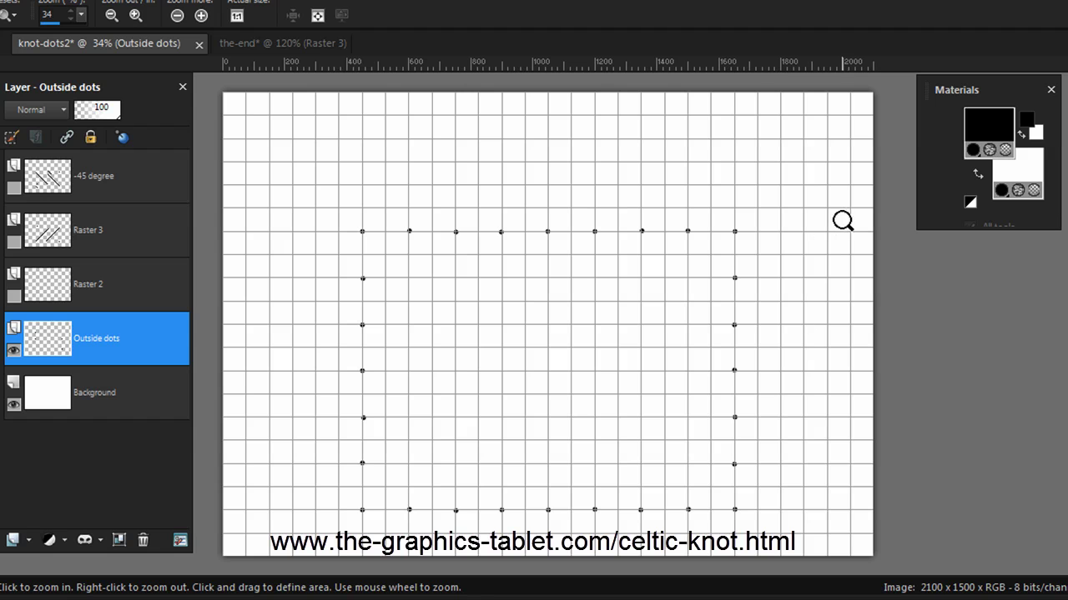
{"action": "left_click", "coordinate": [13, 299]}
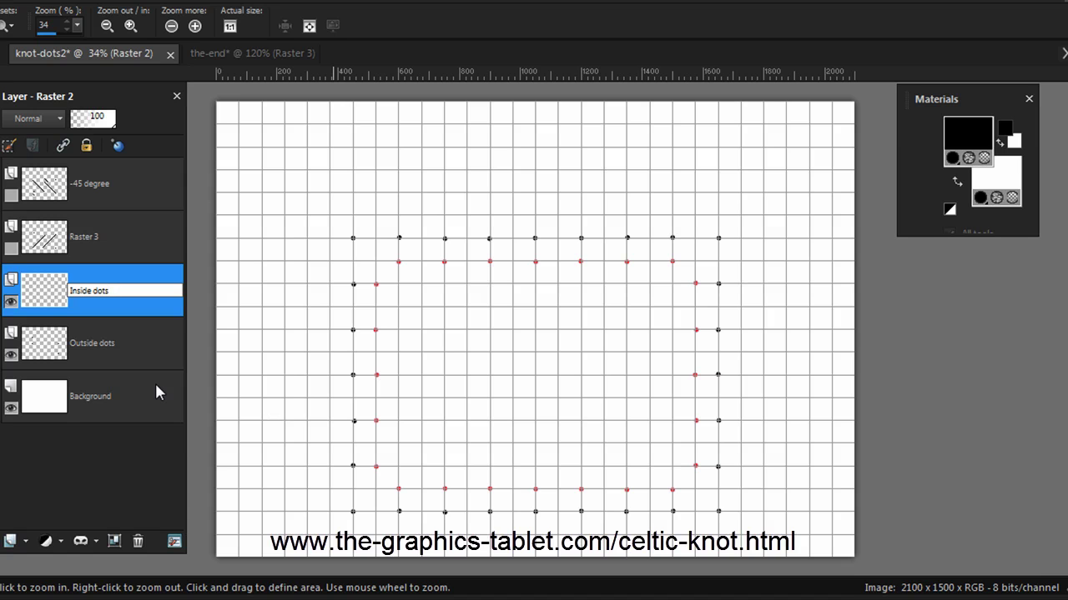
{"action": "key", "text": "Return"}
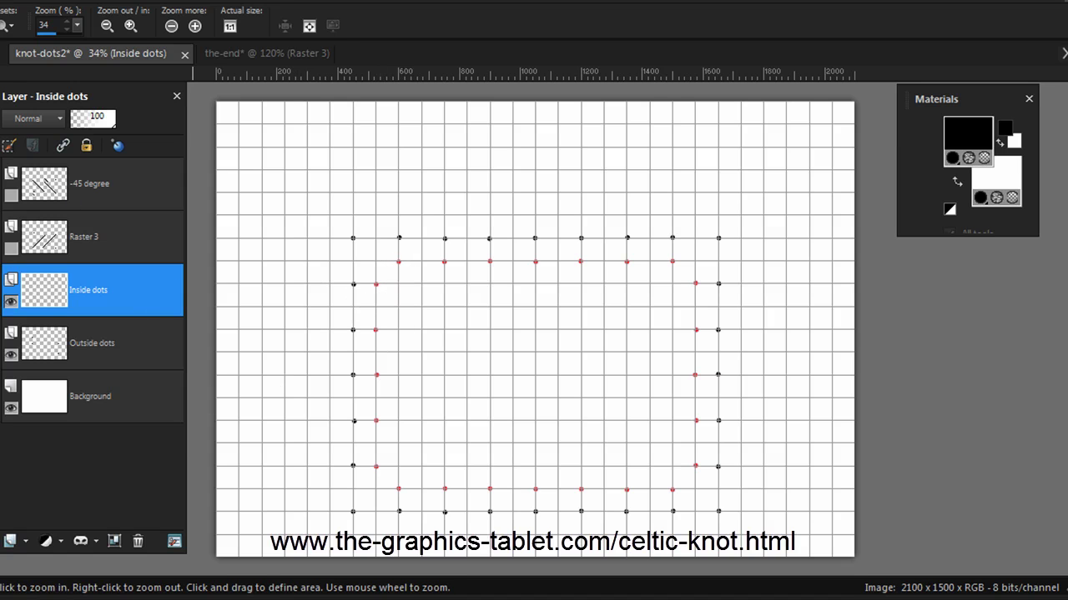
Paint a dot above the dot pattern and extend it with four connected straight brush lines in the canvas's empty upper-left area
{"action": "key", "text": "b"}
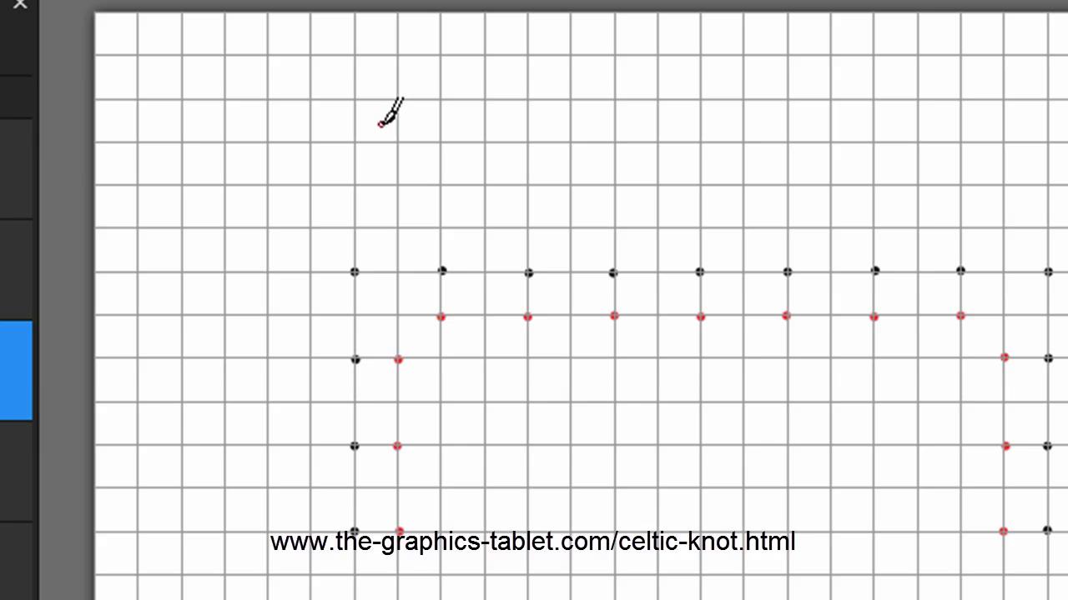
{"action": "left_click", "coordinate": [400, 100]}
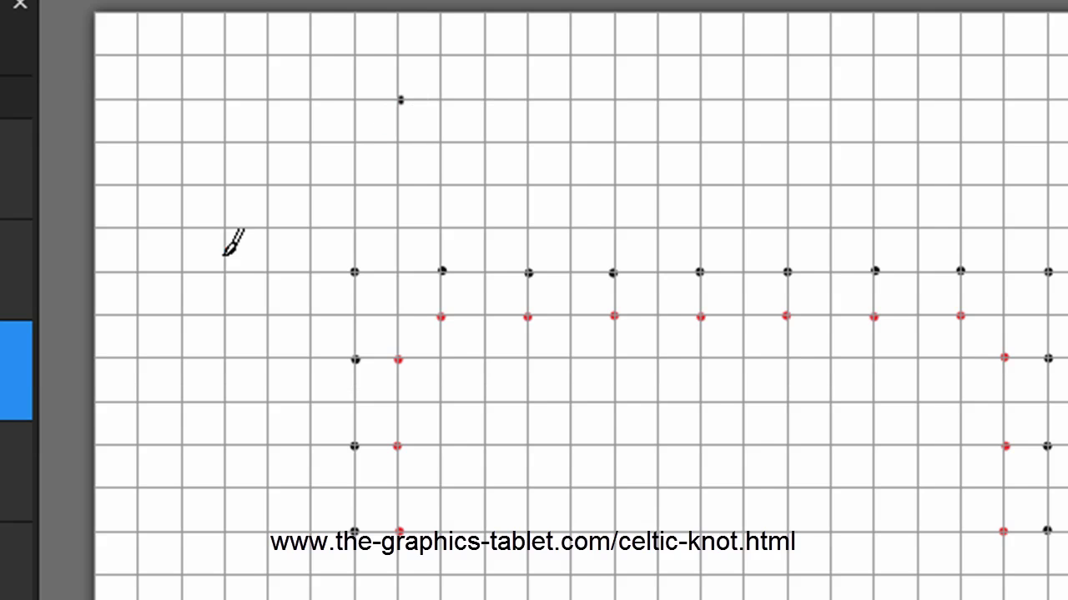
{"action": "left_click", "coordinate": [165, 310], "text": "shift"}
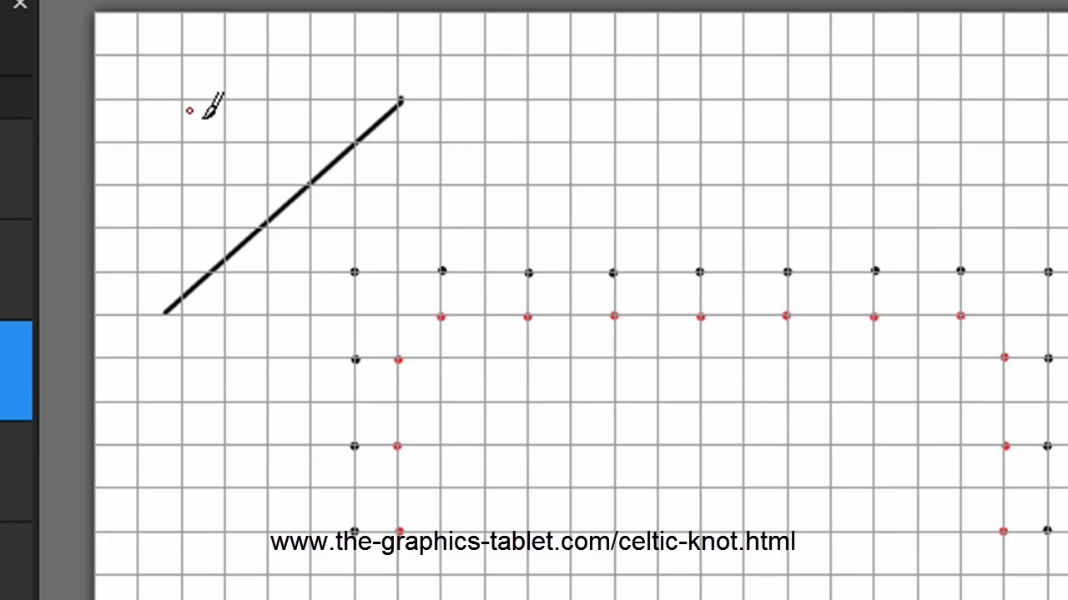
{"action": "left_click", "coordinate": [261, 135], "text": "shift"}
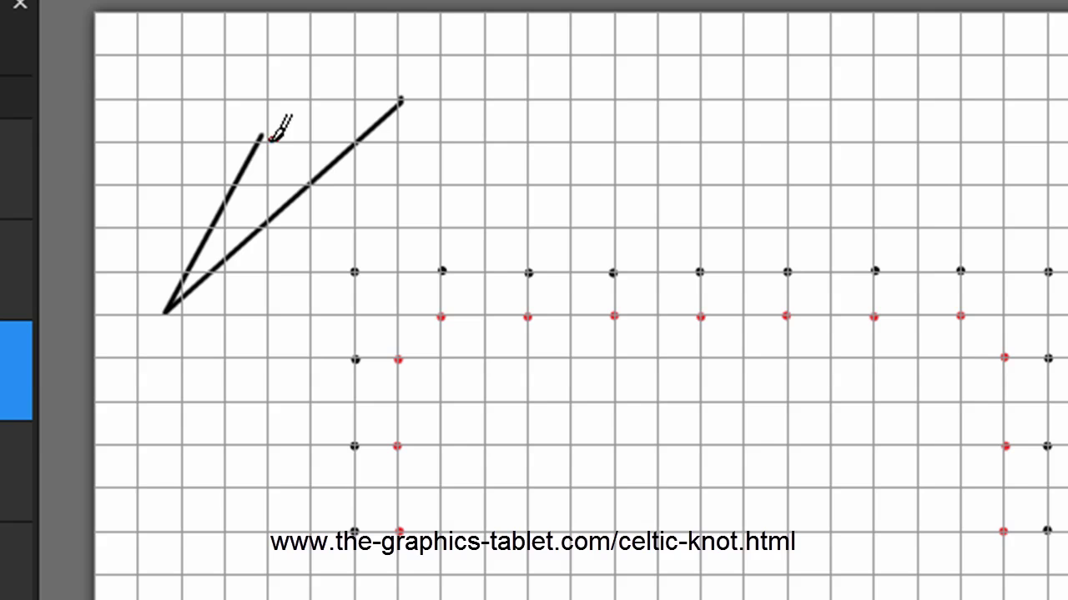
{"action": "left_click", "coordinate": [198, 100], "text": "shift"}
{"action": "left_click", "coordinate": [170, 196], "text": "shift"}
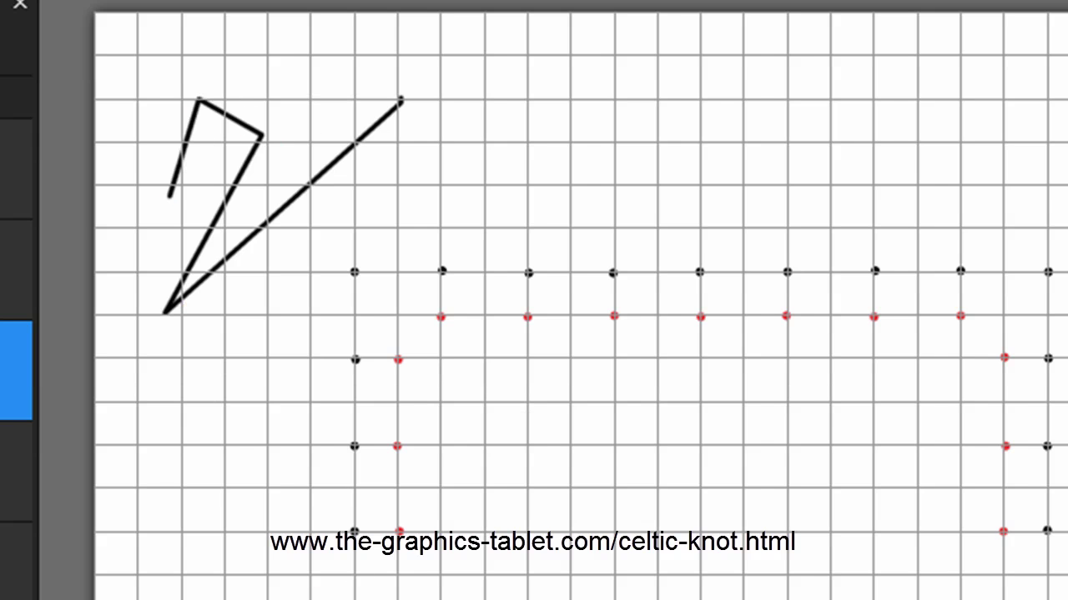
Undo the practice brush lines and their starting dot
{"action": "key", "text": "ctrl+z"}
{"action": "key", "text": "ctrl+z"}
{"action": "key", "text": "ctrl+z"}
{"action": "key", "text": "ctrl+z"}
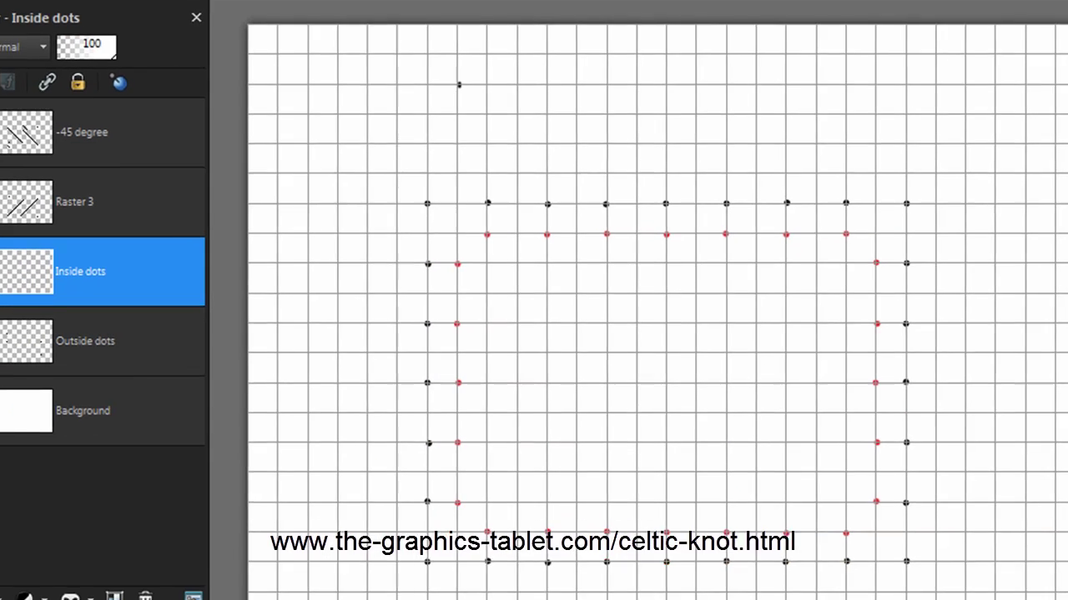
{"action": "key", "text": "ctrl+z"}
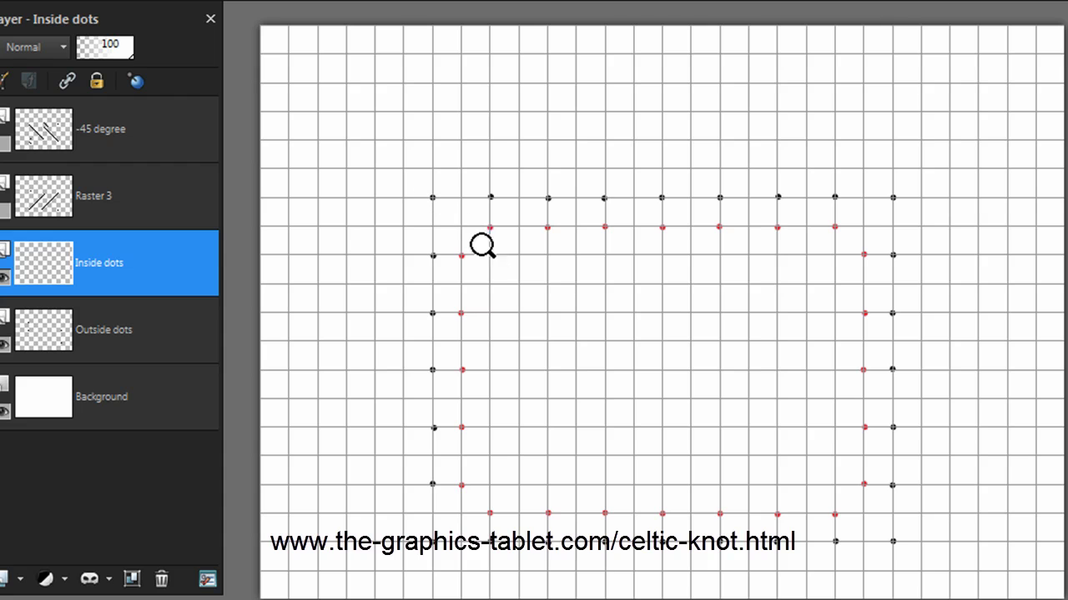
Paint a straight black diagonal from the first red dot of the top row to the uppermost red dot of the left column
{"action": "left_click", "coordinate": [596, 422]}
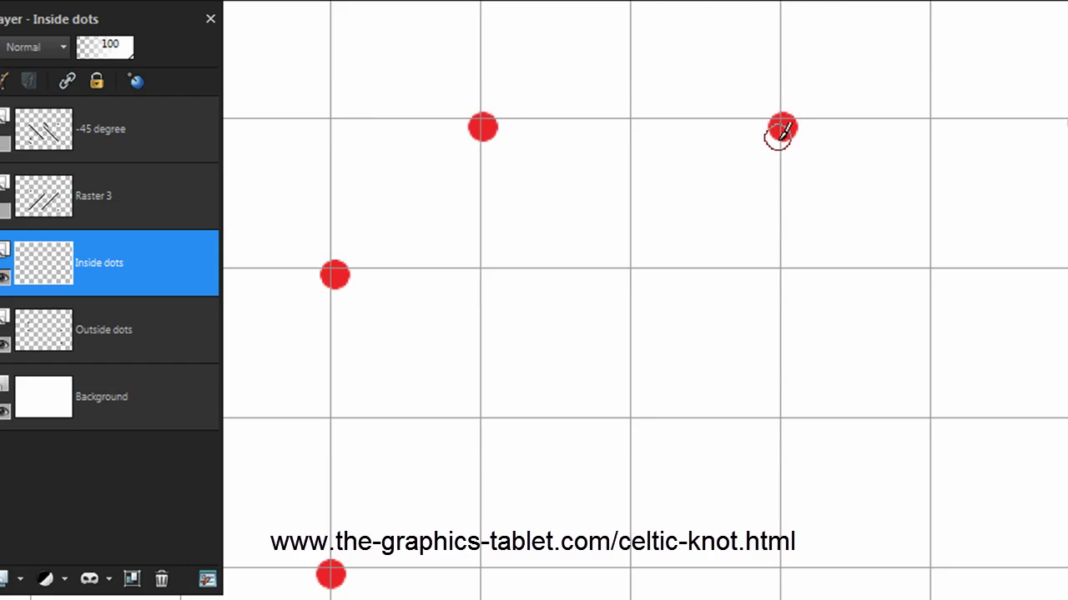
{"action": "left_click", "coordinate": [480, 120]}
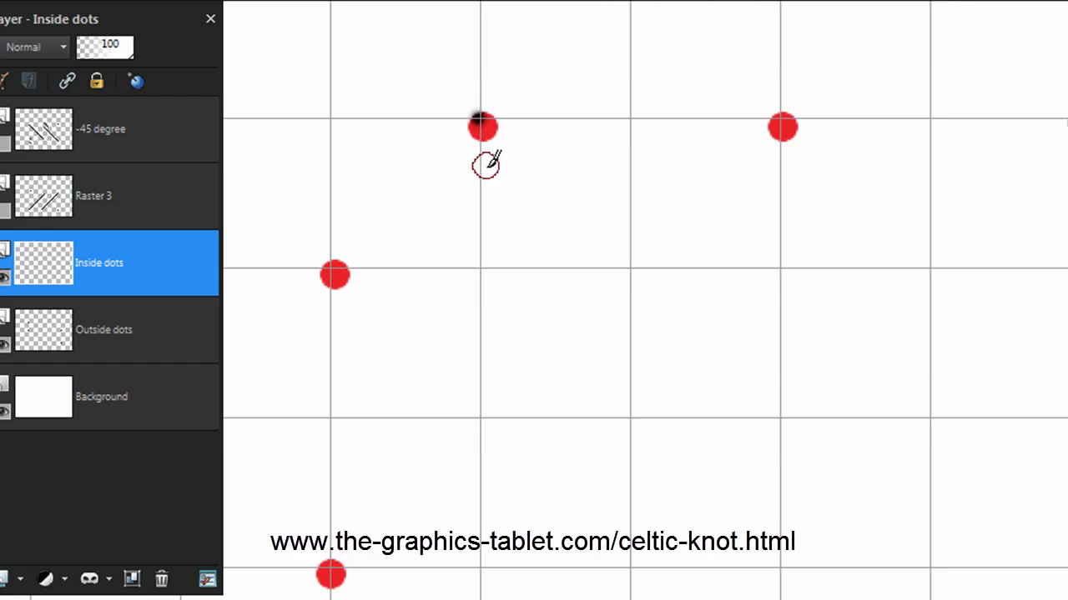
{"action": "left_click", "coordinate": [332, 269], "text": "shift"}
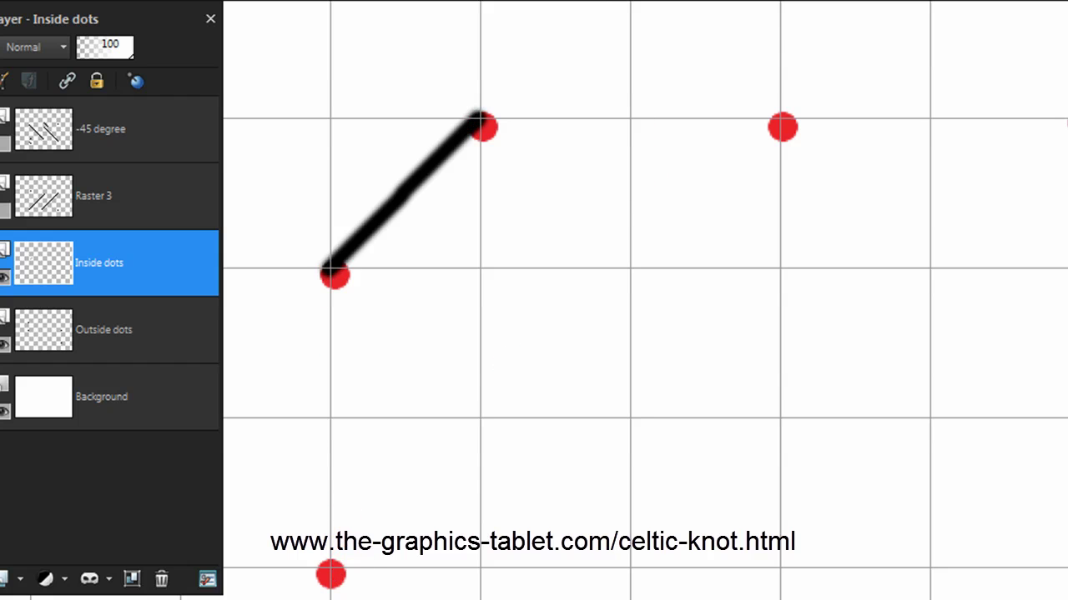
Paint a separate straight black diagonal from the second red dot of the top row to the second red dot of the left column
{"action": "scroll", "coordinate": [645, 300], "scroll_direction": "down", "scroll_amount": 1}
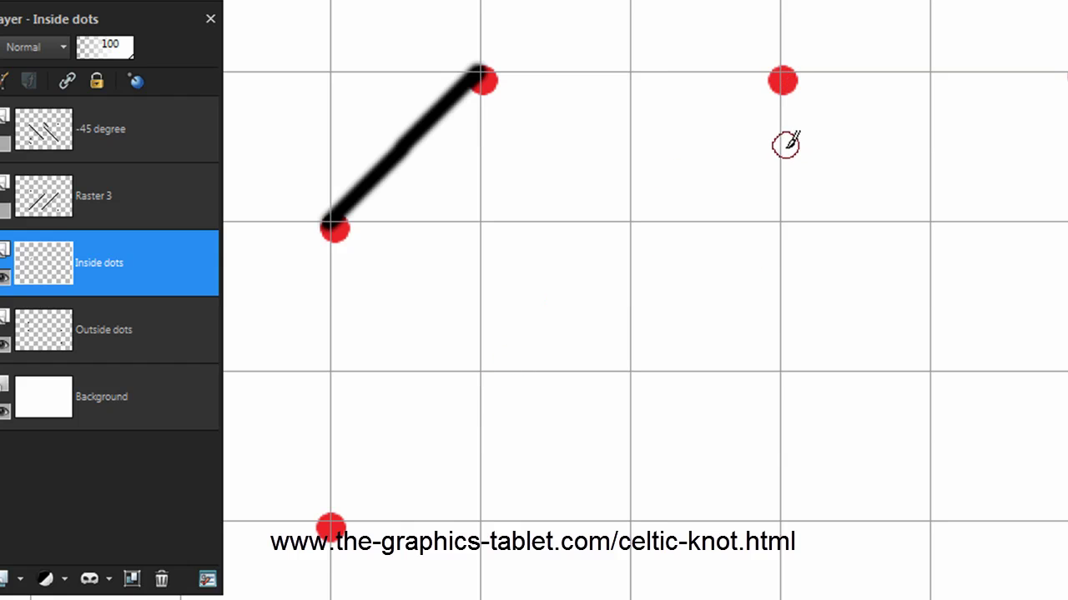
{"action": "left_click", "coordinate": [779, 75], "text": "shift"}
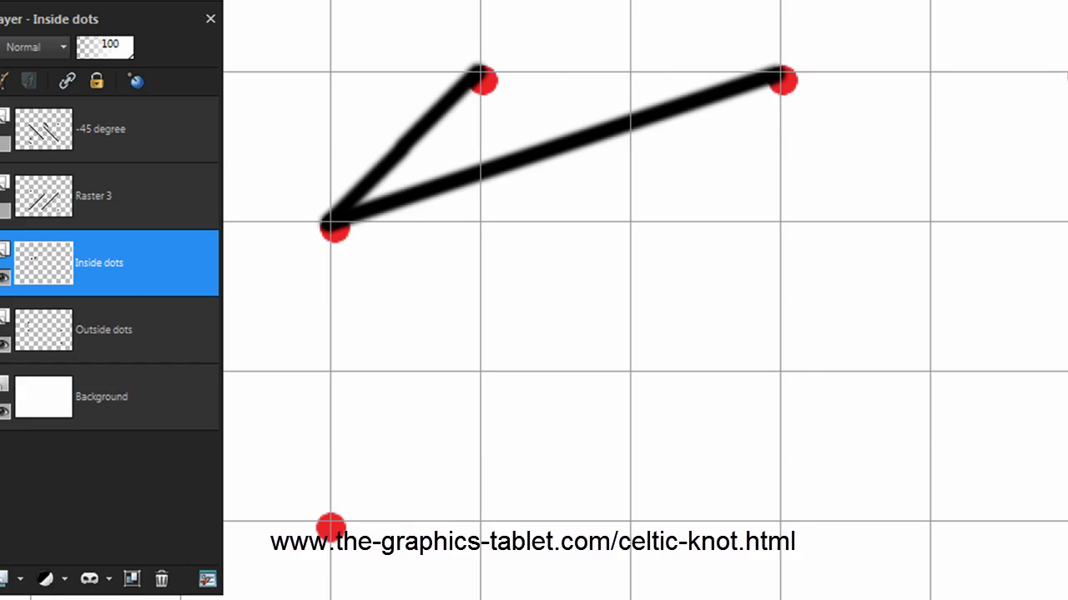
{"action": "key", "text": "alt+e"}
{"action": "key", "text": "ctrl+z"}
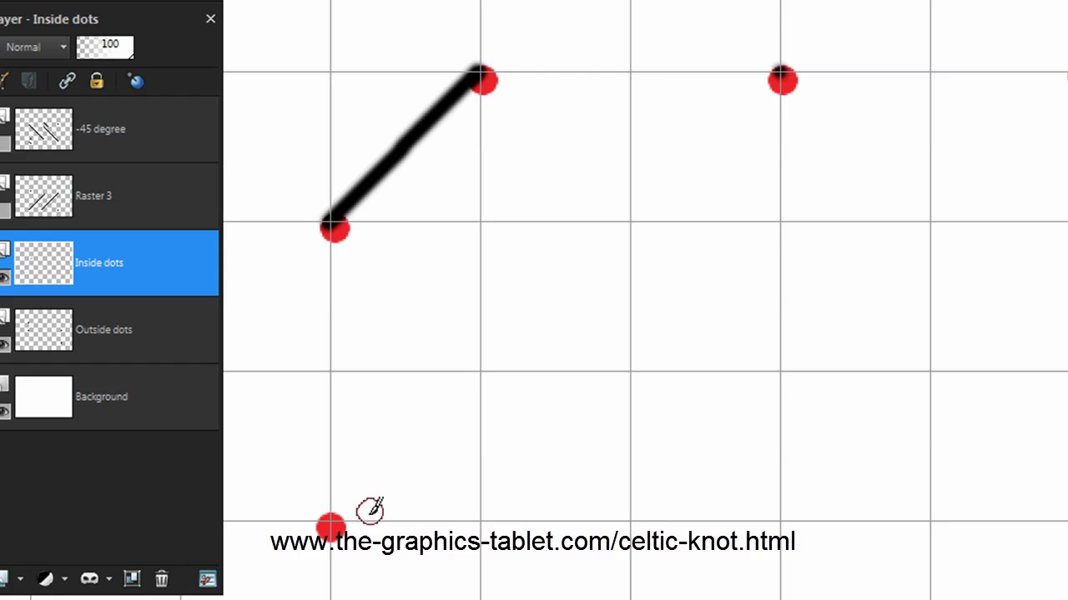
{"action": "left_click", "coordinate": [331, 524], "text": "shift"}
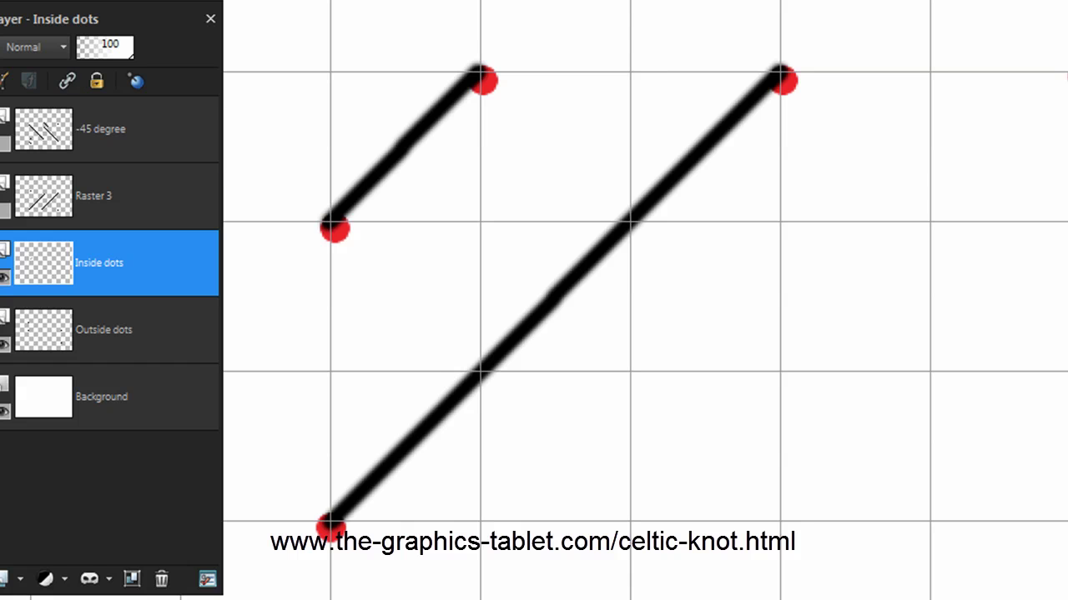
Undo both diagonal lines painted between the red dots on the Inside dots layer
{"action": "scroll", "coordinate": [666, 296], "scroll_direction": "down", "scroll_amount": 5}
{"action": "scroll", "coordinate": [666, 296], "scroll_direction": "down", "scroll_amount": 8}
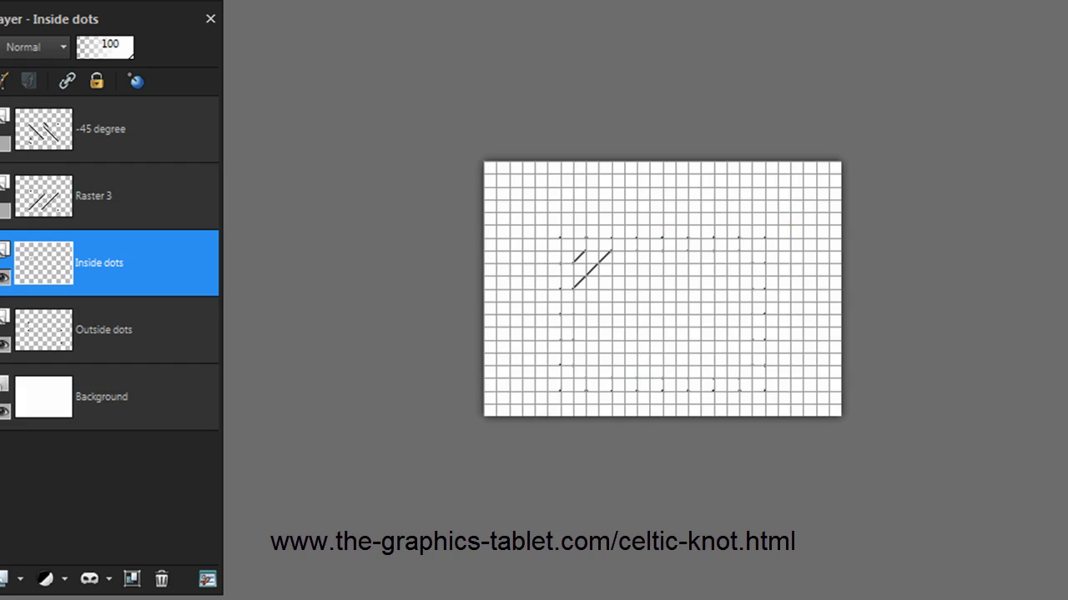
{"action": "scroll", "coordinate": [662, 289], "scroll_direction": "up", "scroll_amount": 5}
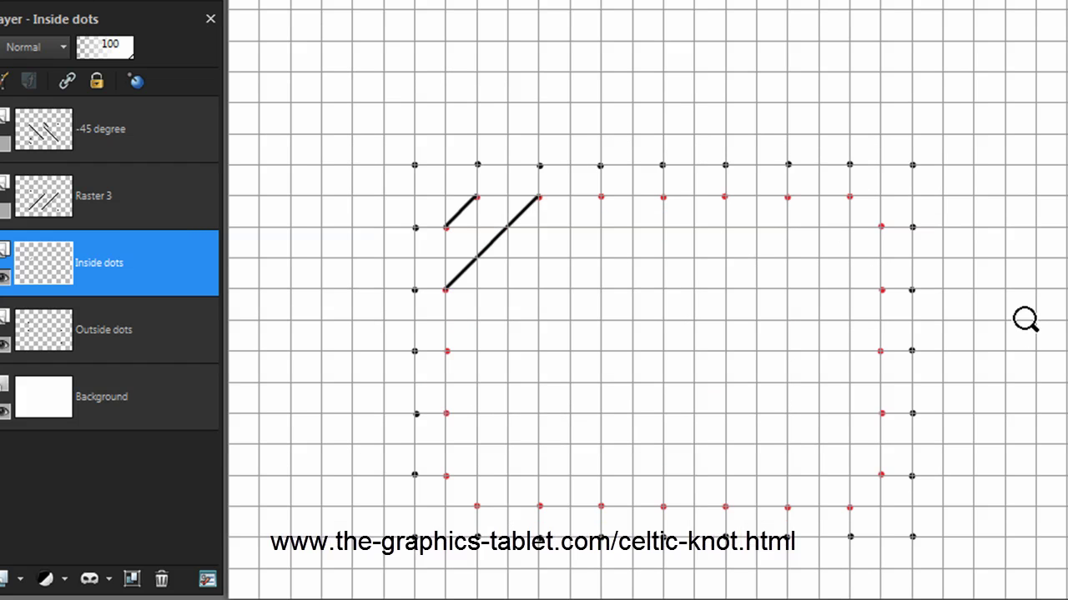
{"action": "mouse_move", "coordinate": [186, 114]}
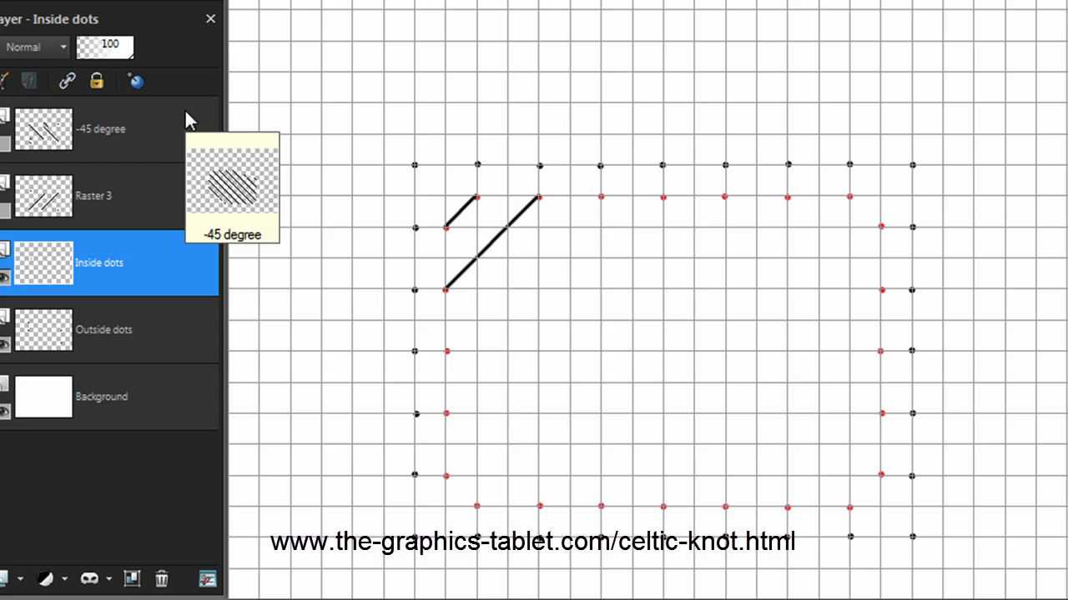
{"action": "key", "text": "ctrl+z"}
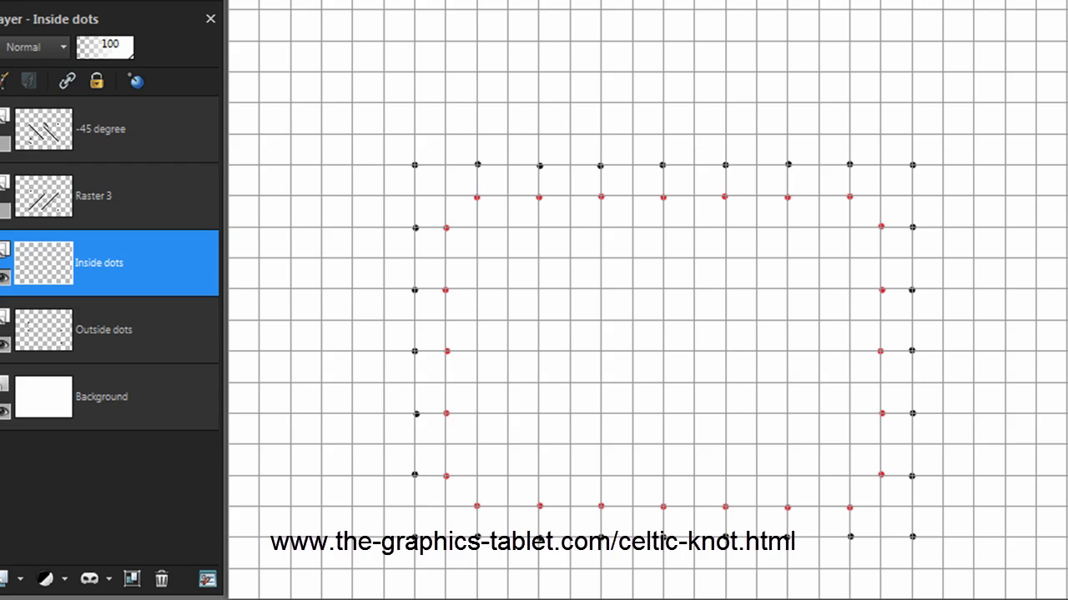
Show the Raster 3 layer with the black diagonals and rename it "45 lines"
{"action": "left_click", "coordinate": [130, 202]}
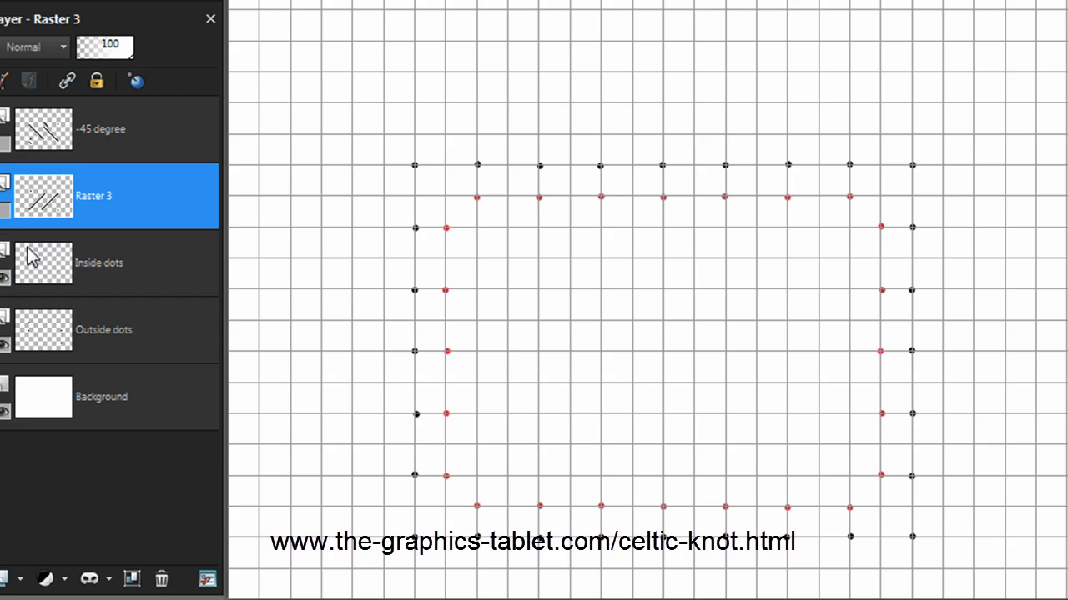
{"action": "left_click", "coordinate": [4, 217]}
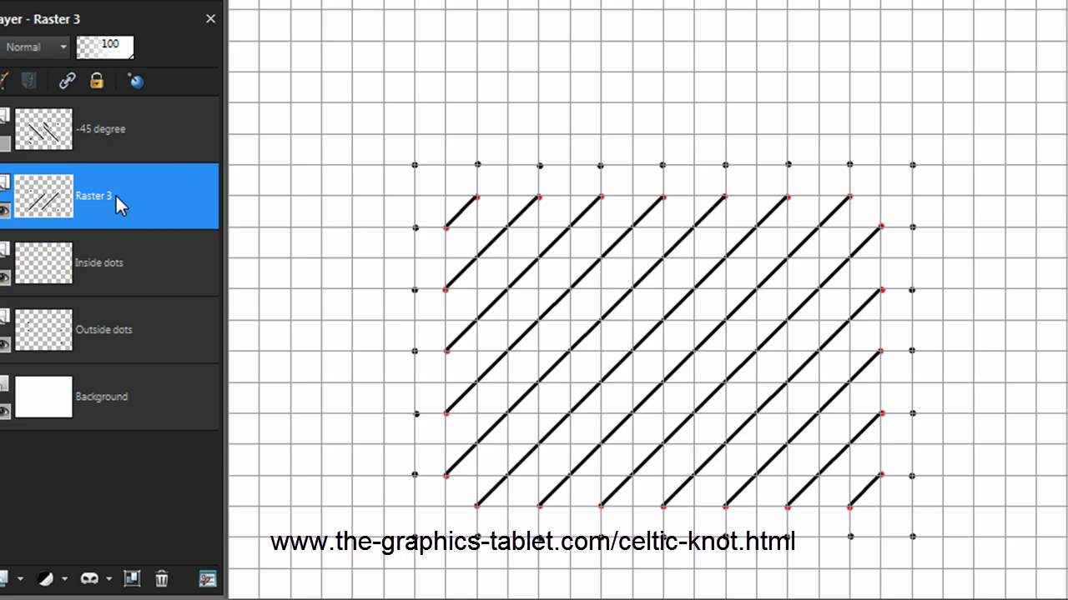
{"action": "left_click", "coordinate": [89, 199]}
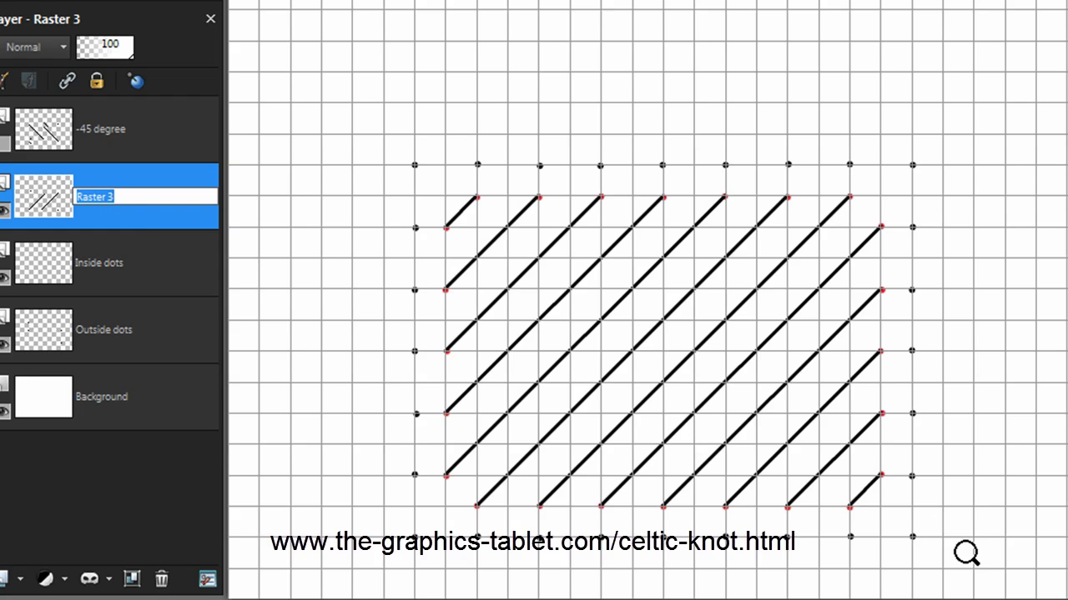
{"action": "type", "text": "45 lines"}
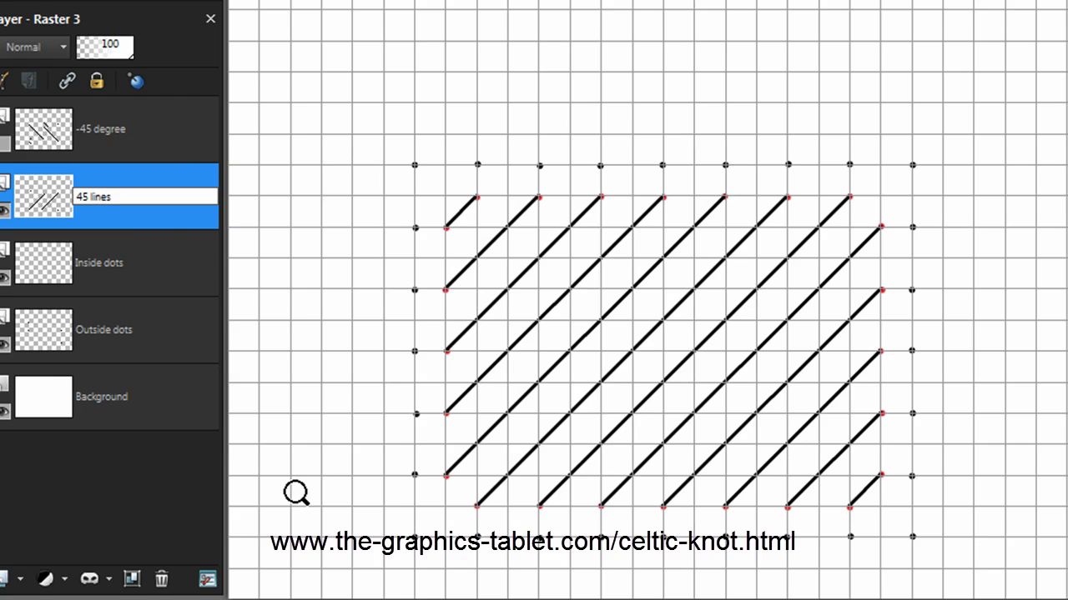
{"action": "key", "text": "Return"}
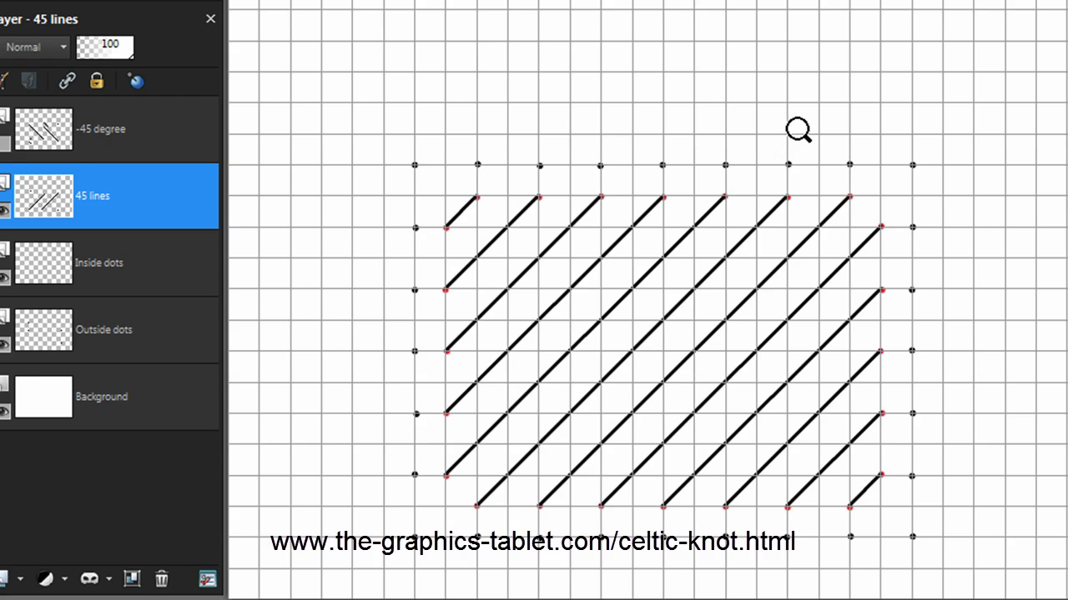
Draw and apply a straight black vector line from the last red dot of the top row to the uppermost red dot of the right column
{"action": "left_click", "coordinate": [941, 455]}
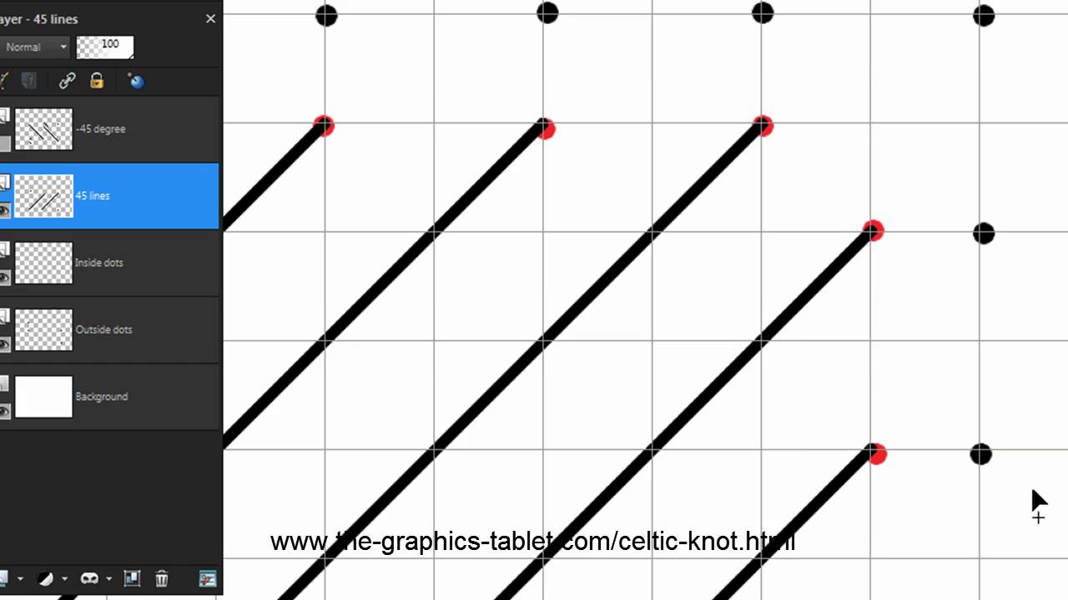
{"action": "left_click", "coordinate": [762, 126]}
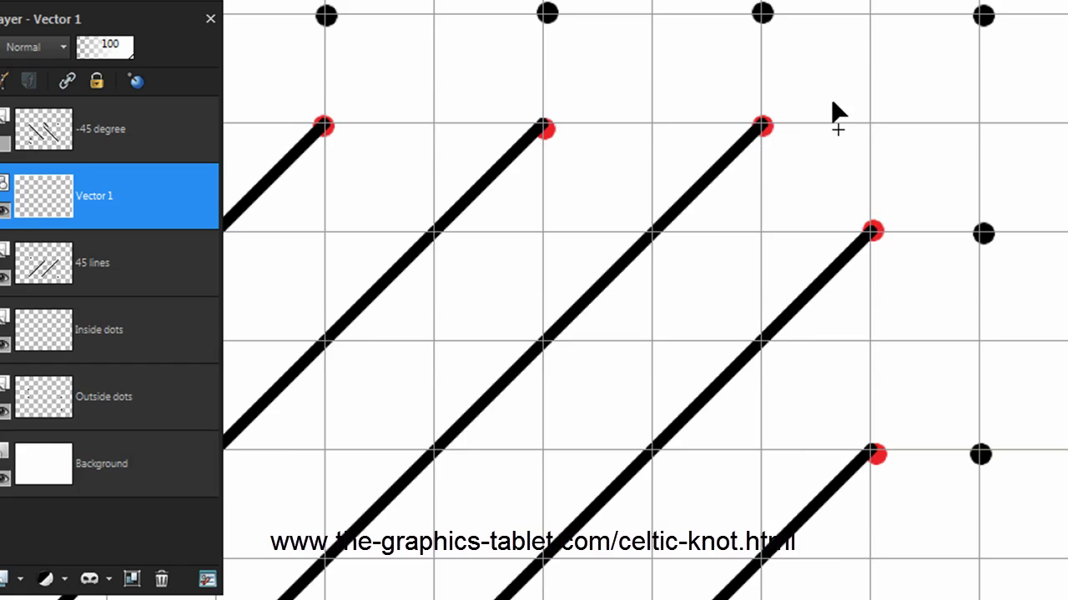
{"action": "left_click", "coordinate": [871, 232]}
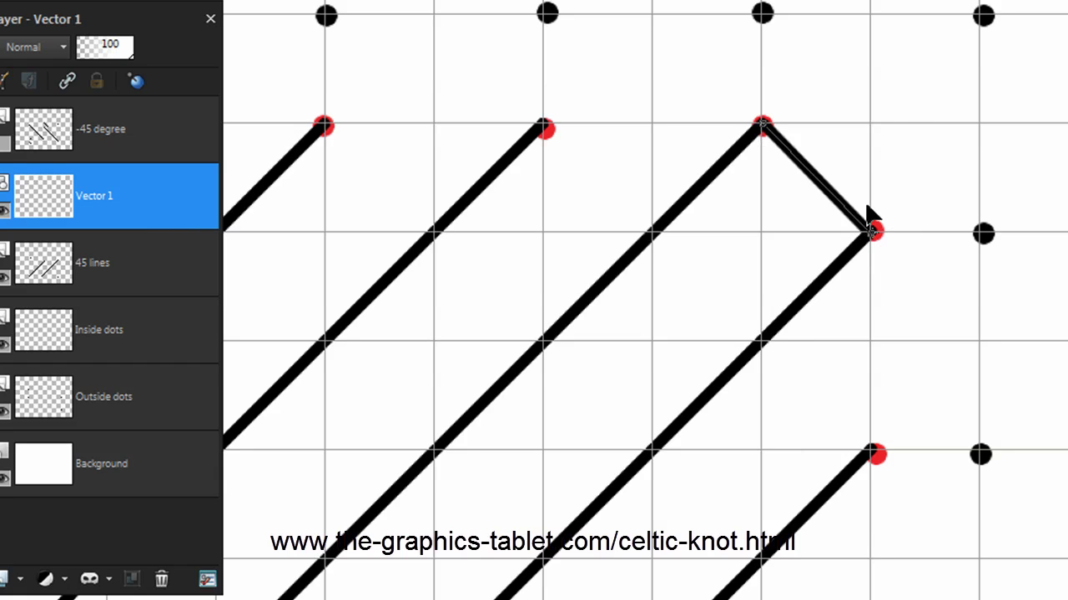
{"action": "right_click", "coordinate": [916, 193]}
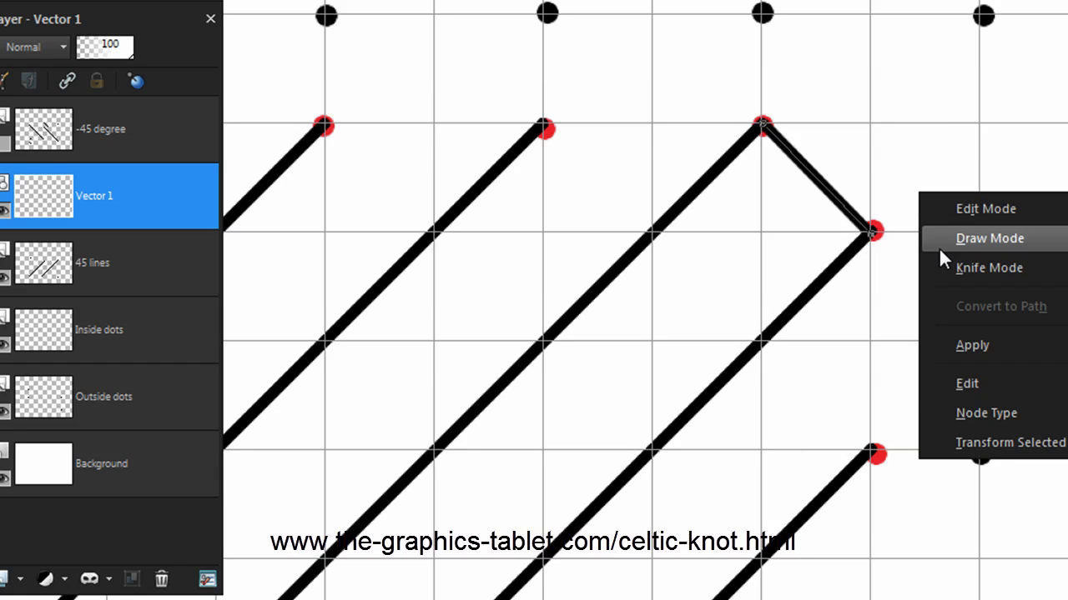
{"action": "left_click", "coordinate": [976, 347]}
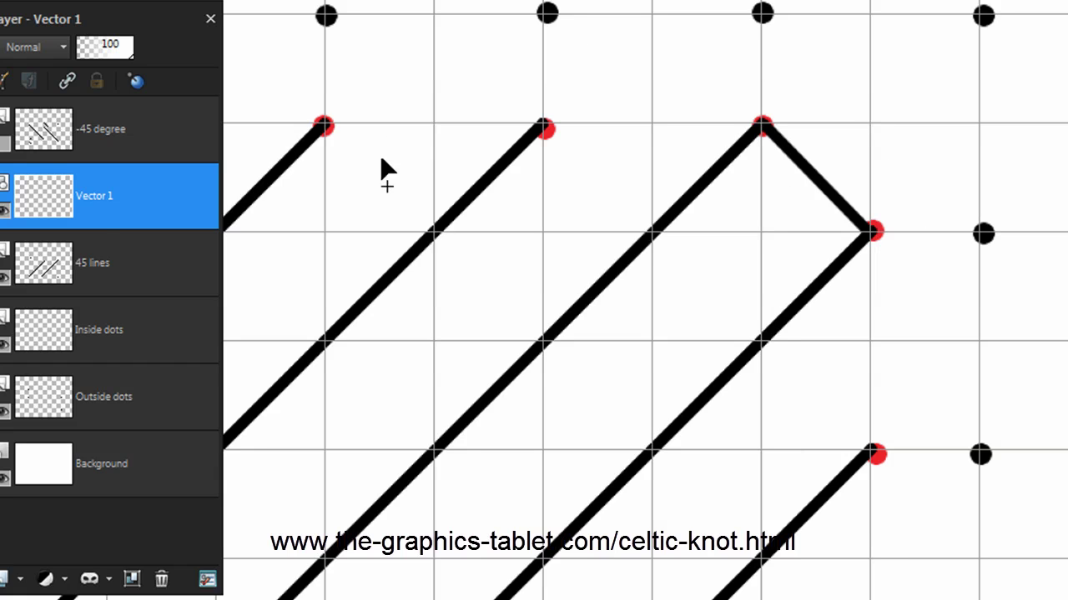
Delete the Vector 1 layer holding the short diagonal line
{"action": "mouse_move", "coordinate": [93, 275]}
{"action": "mouse_move", "coordinate": [111, 201]}
{"action": "right_click", "coordinate": [137, 191]}
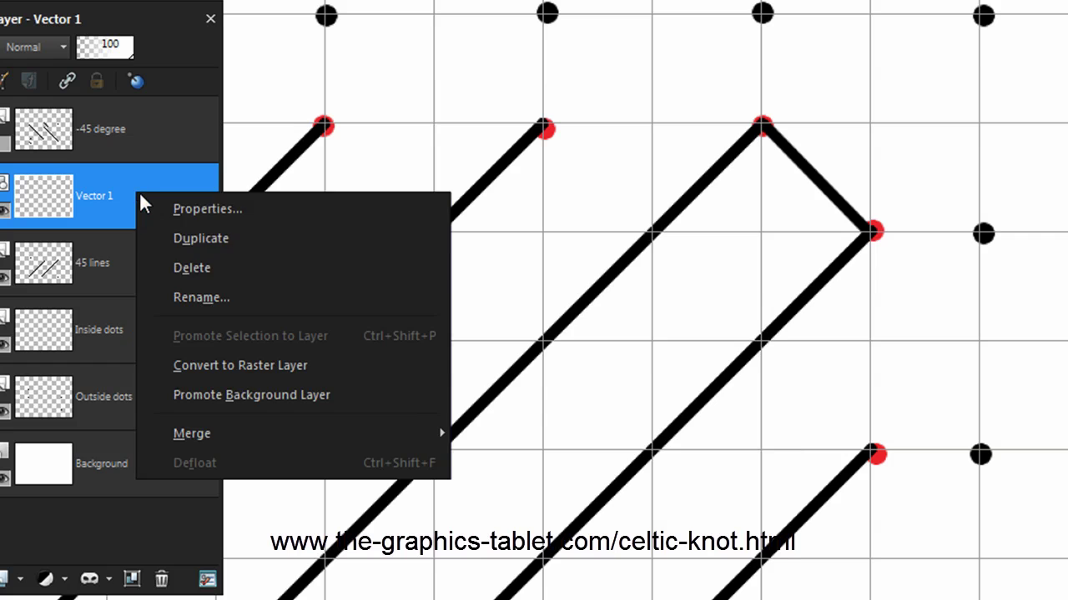
{"action": "left_click", "coordinate": [216, 274]}
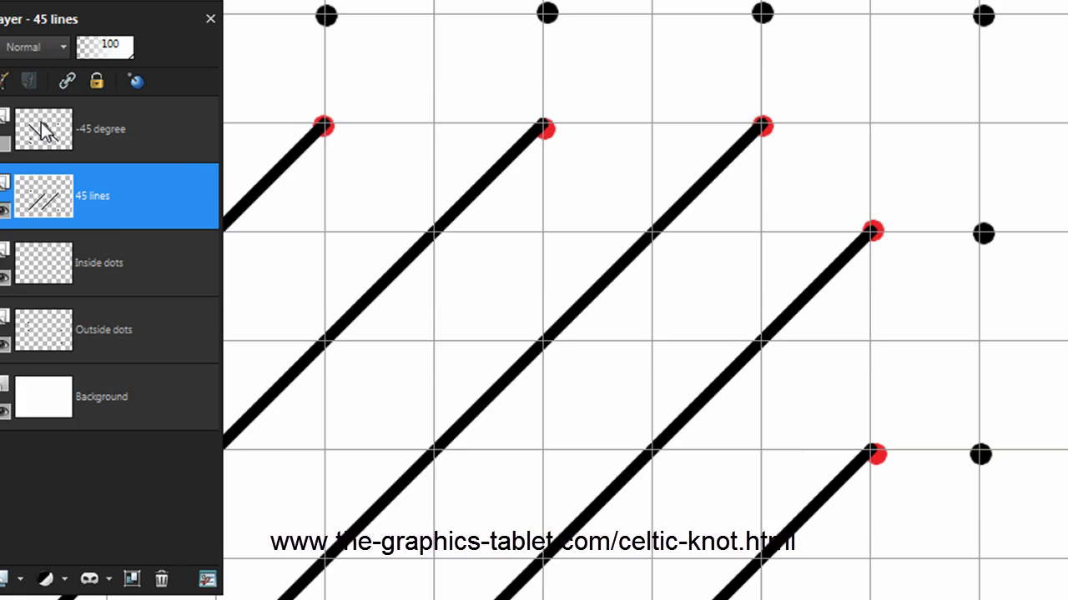
Show the -45 degree layer so its diagonals cross those of the 45 lines layer, and inspect the whole lattice
{"action": "mouse_move", "coordinate": [121, 146]}
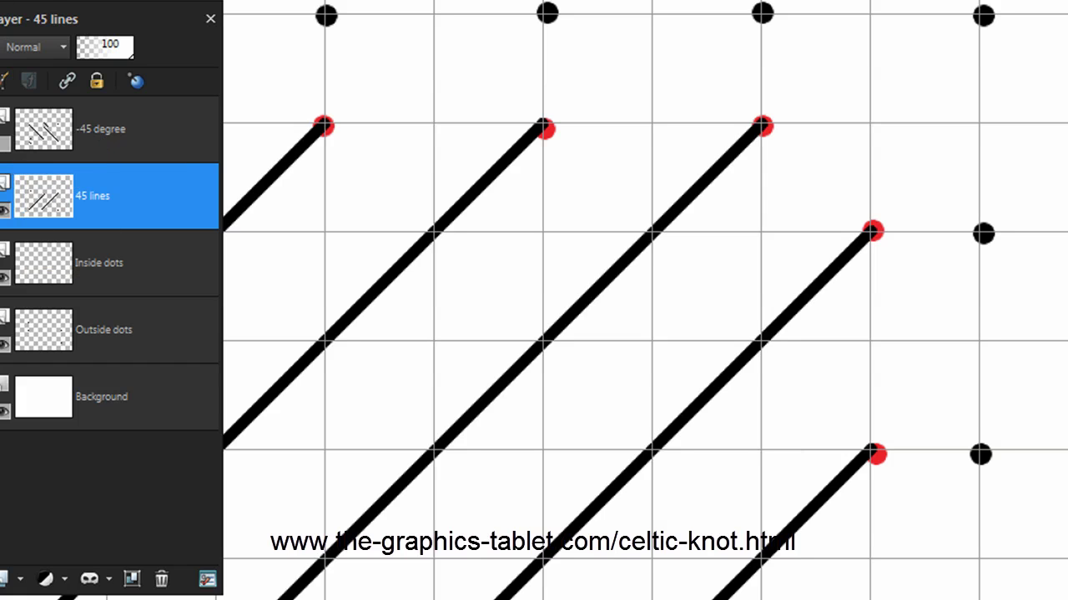
{"action": "scroll", "coordinate": [645, 300], "scroll_direction": "down", "scroll_amount": 5}
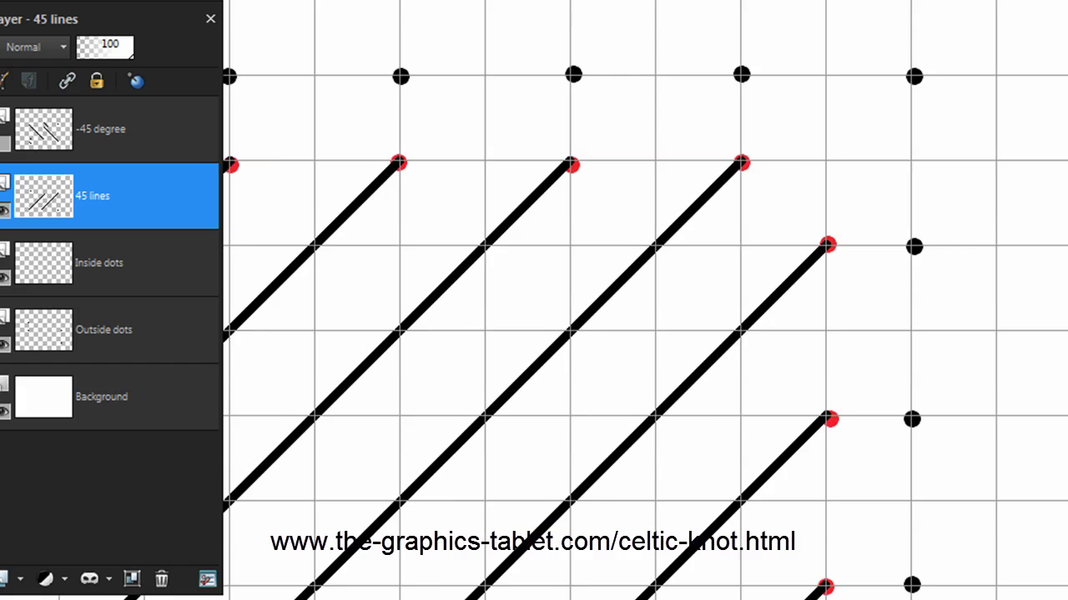
{"action": "scroll", "coordinate": [682, 294], "scroll_direction": "down", "scroll_amount": 1}
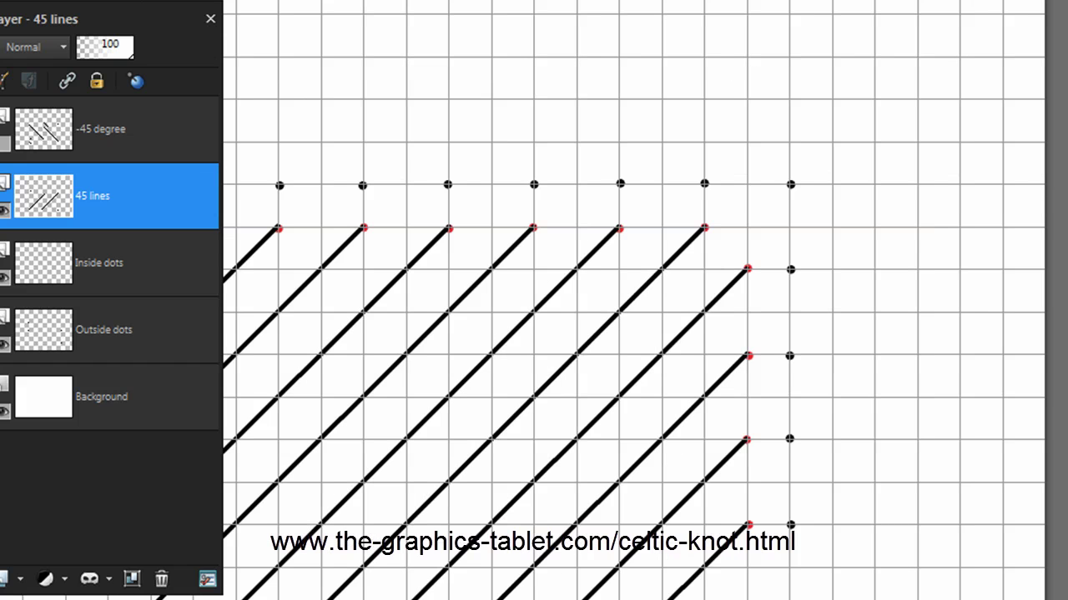
{"action": "scroll", "coordinate": [256, 253], "scroll_direction": "down", "scroll_amount": 1}
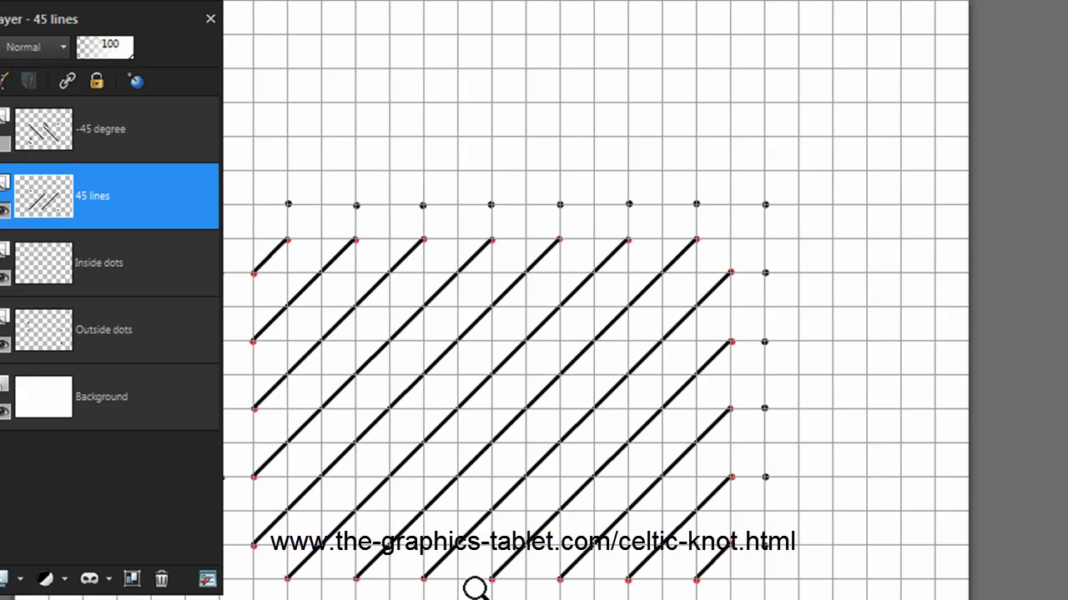
{"action": "scroll", "coordinate": [291, 186], "scroll_direction": "left", "scroll_amount": 3}
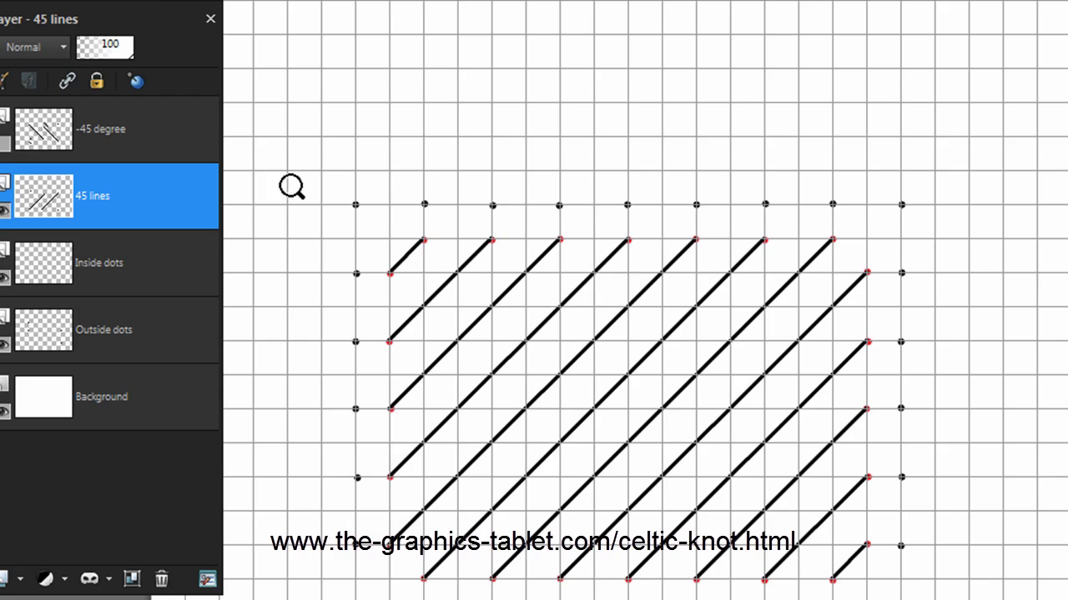
{"action": "left_click", "coordinate": [4, 147]}
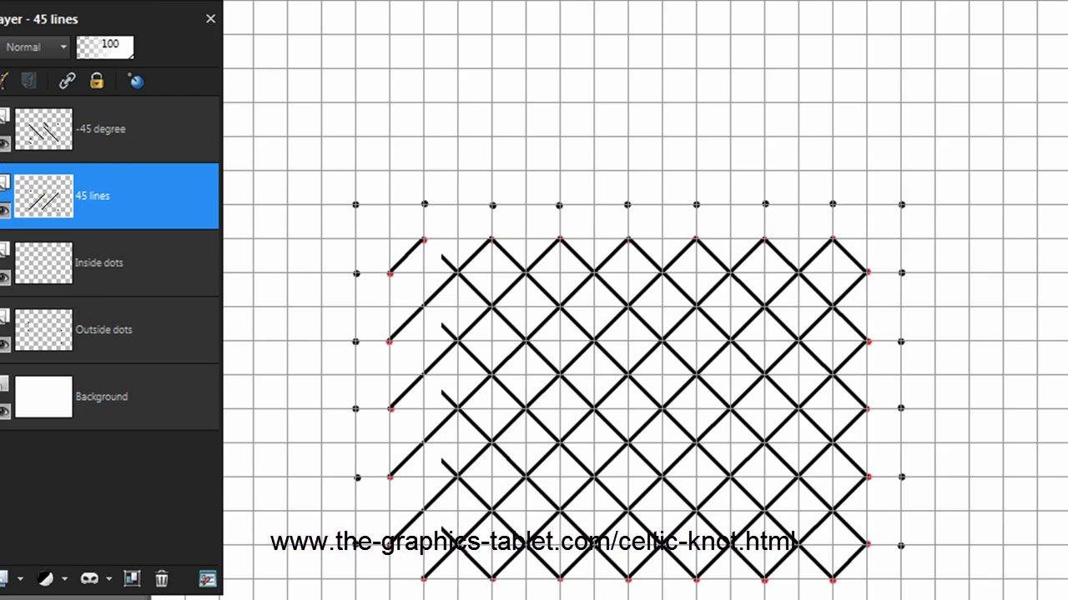
{"action": "key", "text": "ctrl+plus"}
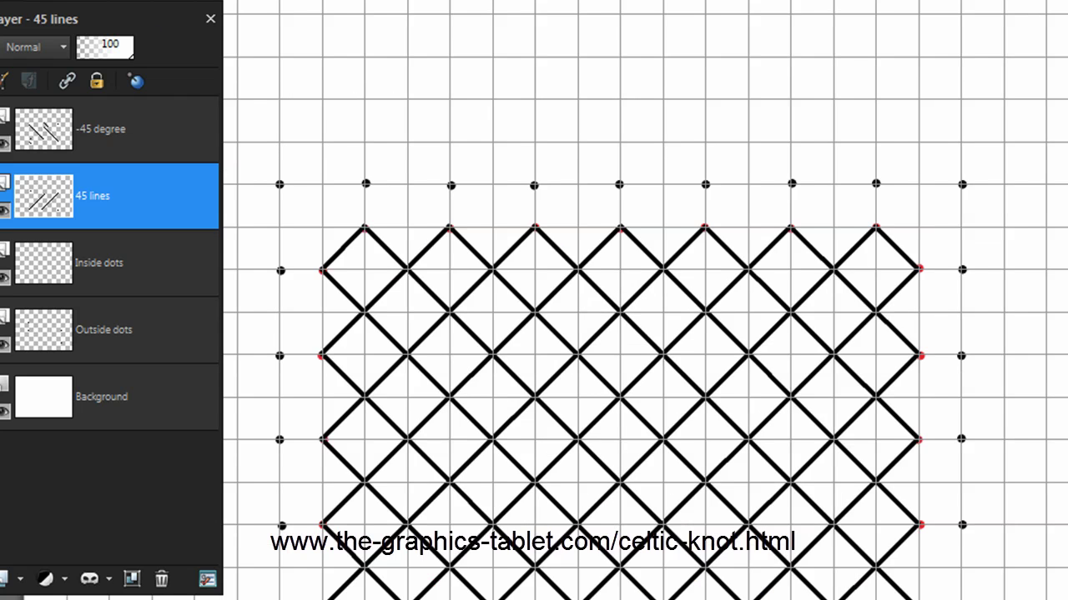
{"action": "scroll", "coordinate": [644, 306], "scroll_direction": "down", "scroll_amount": 5}
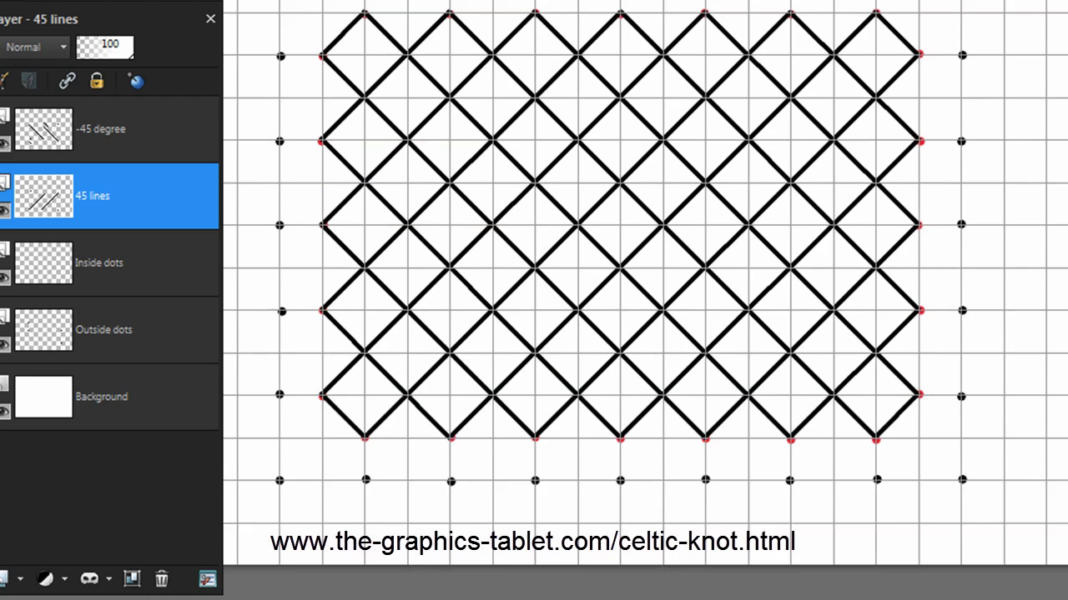
{"action": "scroll", "coordinate": [644, 306], "scroll_direction": "up", "scroll_amount": 2}
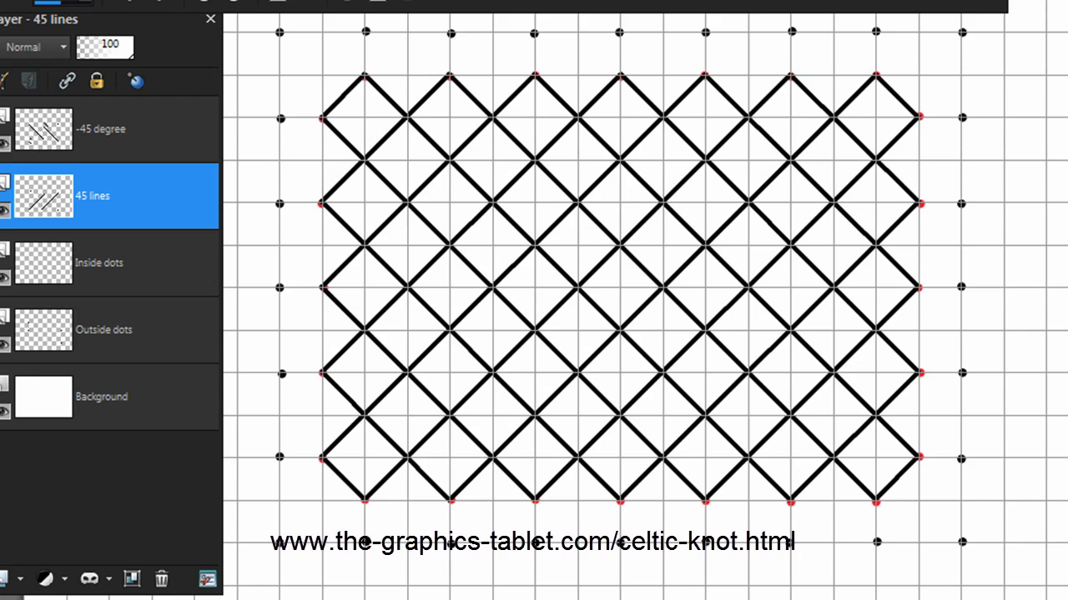
Turn off the grid on the finished interlaced Celtic knot drawing
{"action": "scroll", "coordinate": [620, 312], "scroll_direction": "up", "scroll_amount": 1}
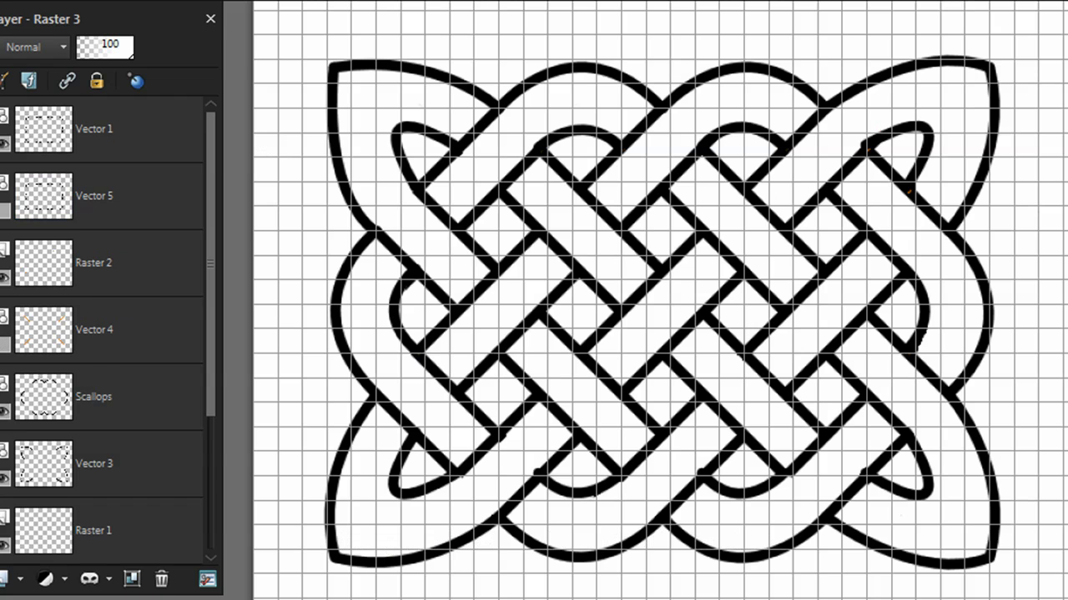
{"action": "left_click", "coordinate": [55, 2]}
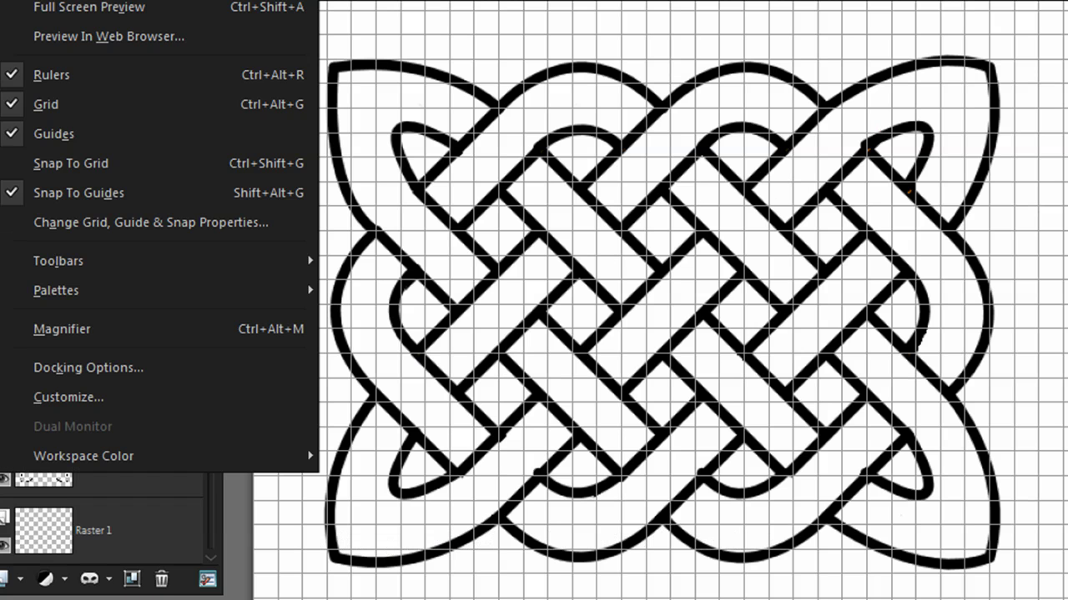
{"action": "left_click", "coordinate": [59, 101]}
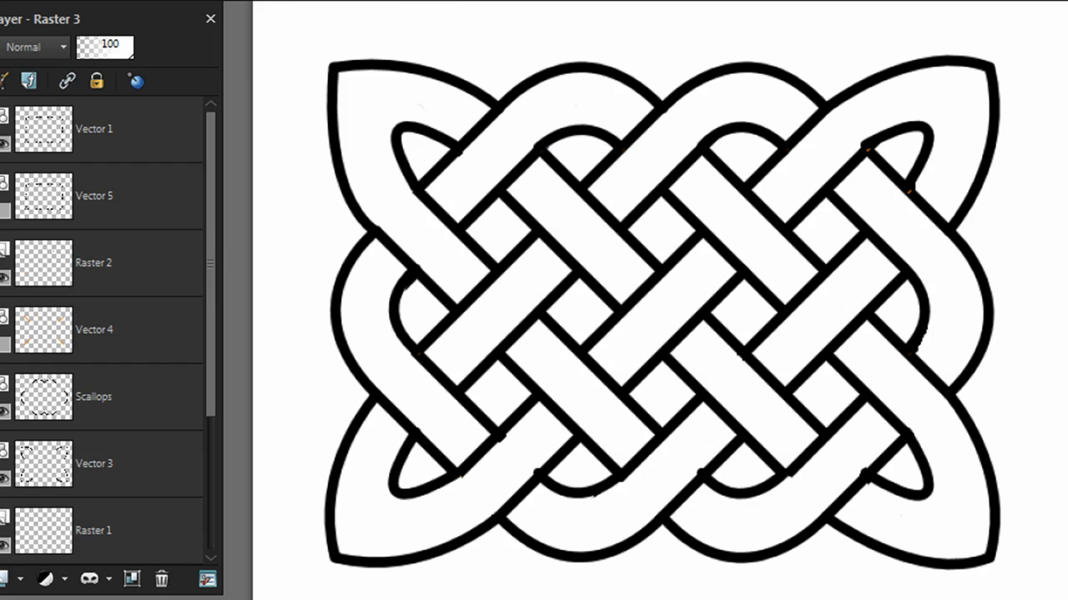